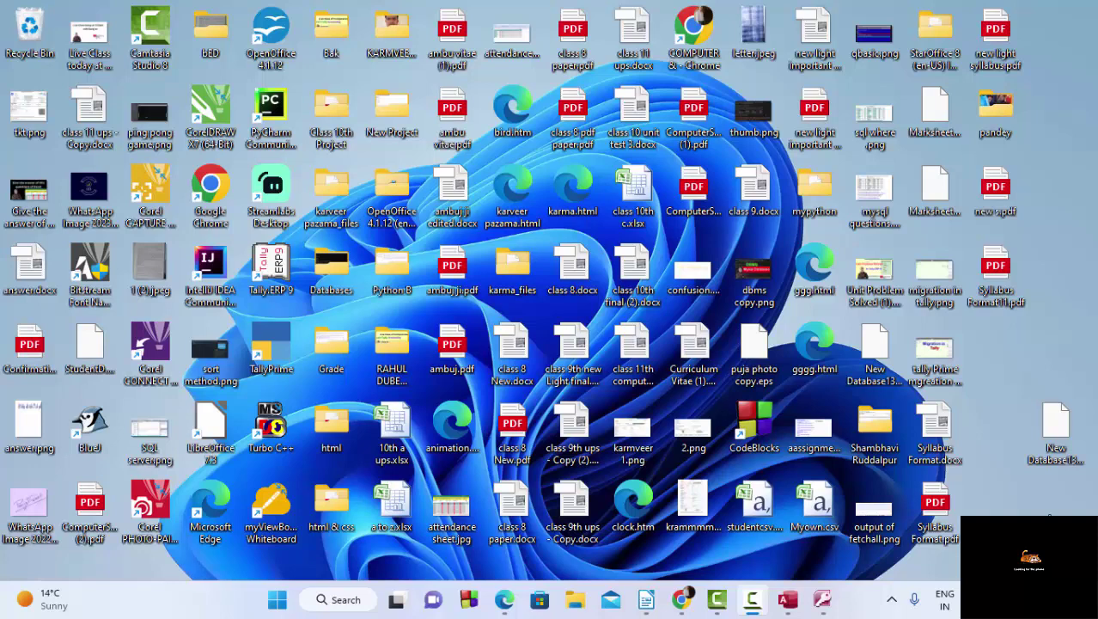
- Refresh the desktop twice from its right-click menu
{"action": "right_click", "coordinate": [1058, 83]}
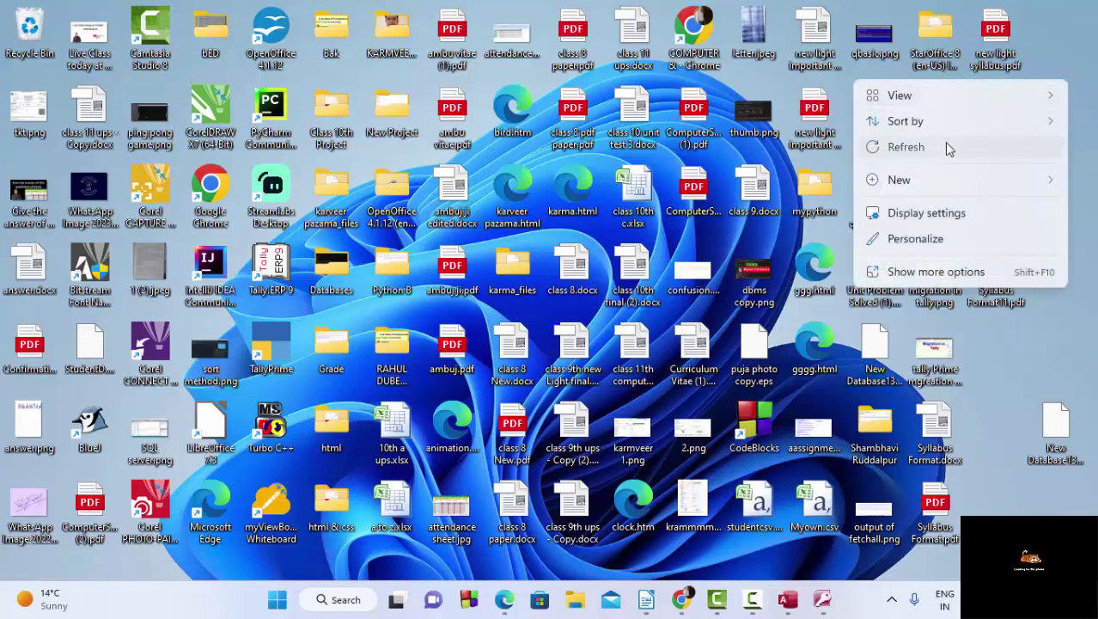
{"action": "left_click", "coordinate": [944, 145]}
{"action": "right_click", "coordinate": [1054, 100]}
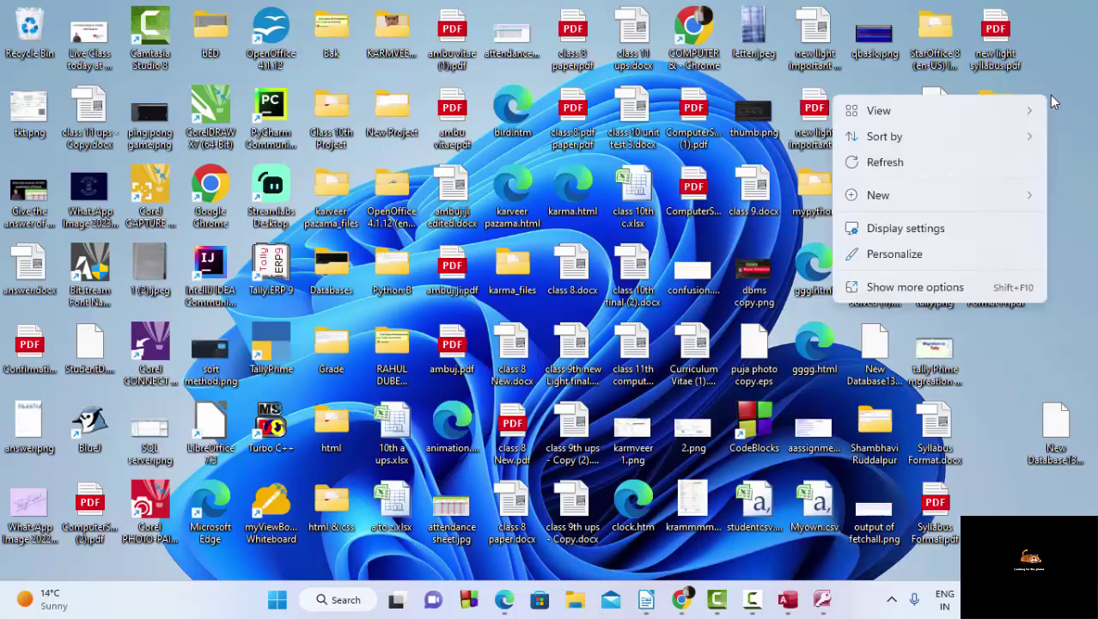
{"action": "left_click", "coordinate": [981, 160]}
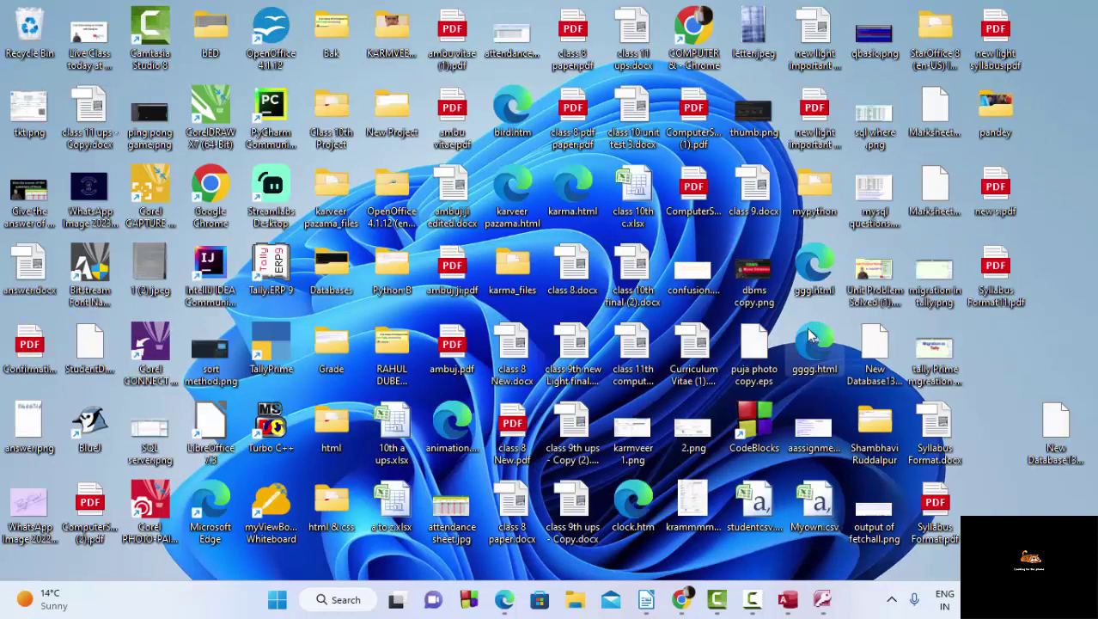
- Switch between the newer Access and Access 2007 windows, ending on Access 2007's Getting Started screen
{"action": "left_click", "coordinate": [787, 596]}
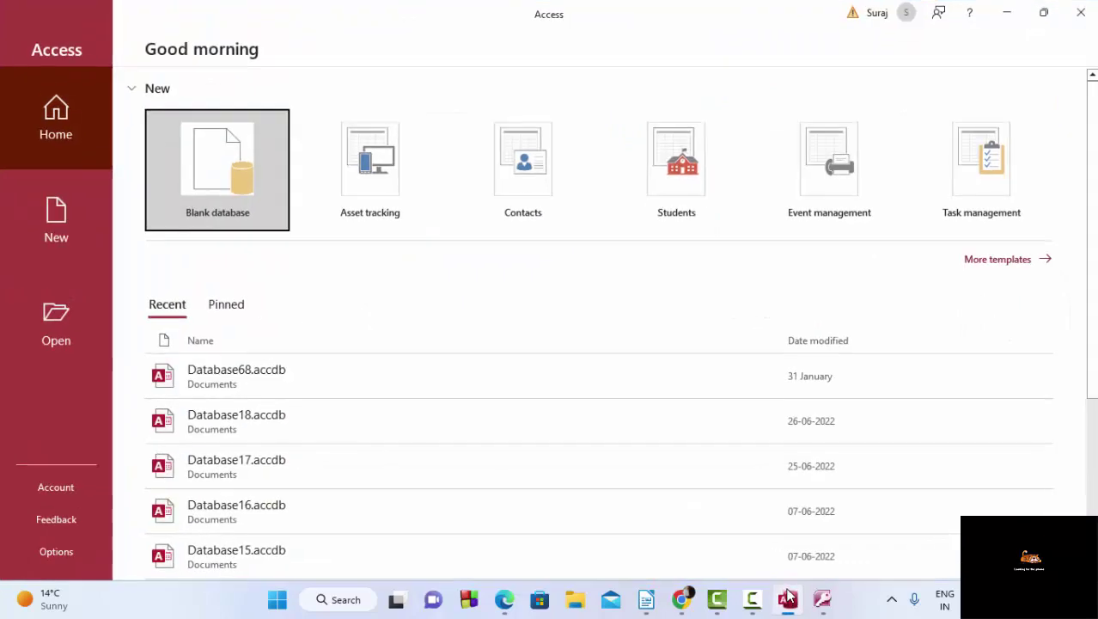
{"action": "left_click", "coordinate": [1006, 15]}
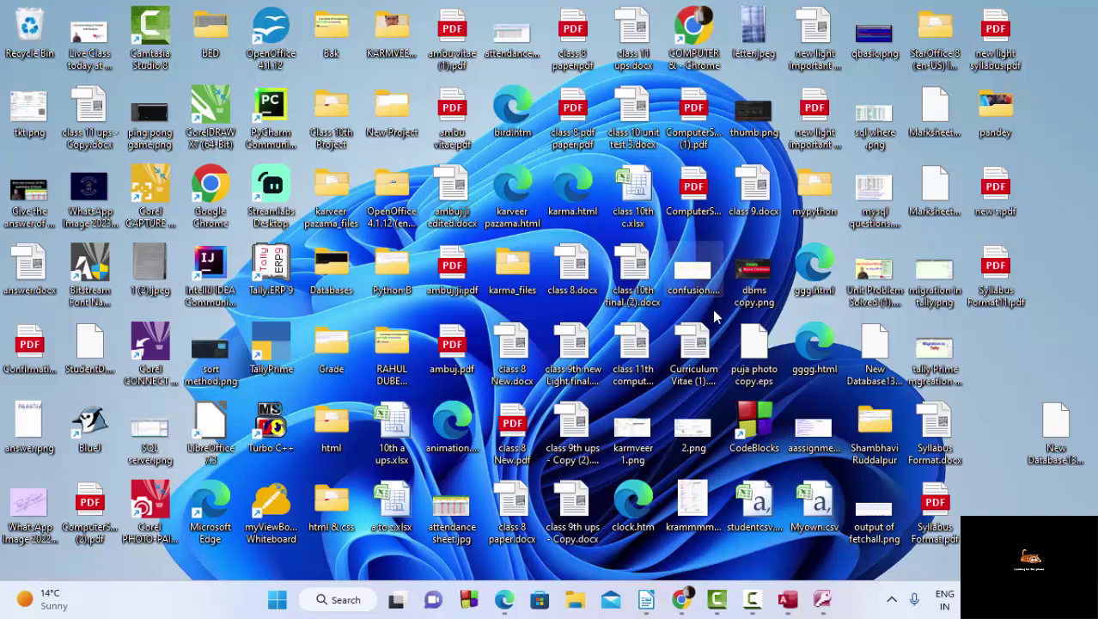
{"action": "left_click", "coordinate": [822, 601]}
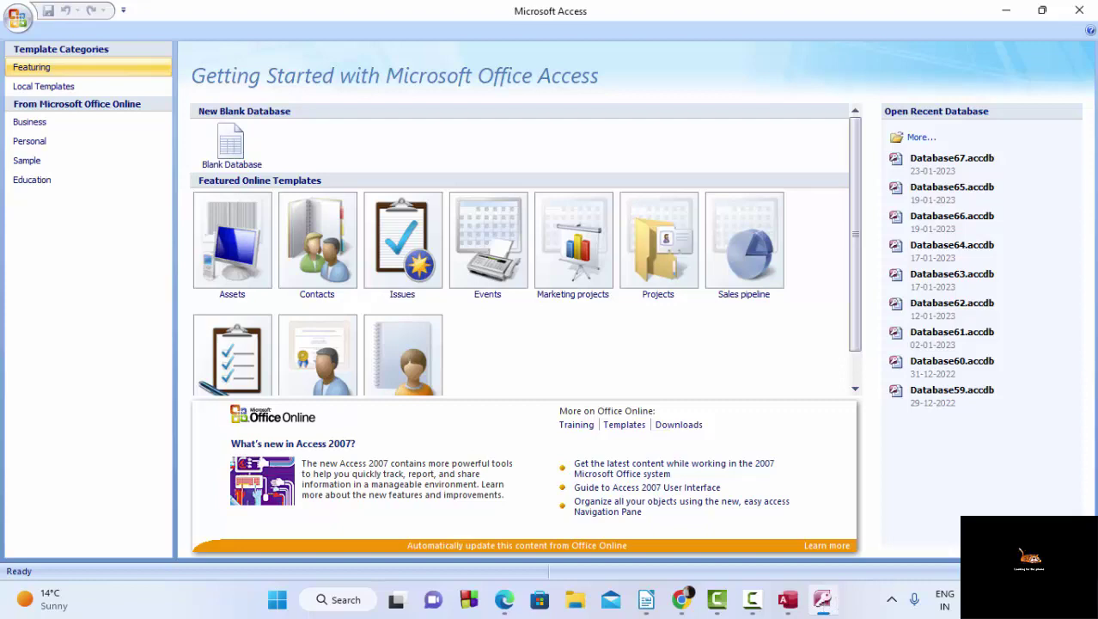
{"action": "left_click", "coordinate": [1006, 11]}
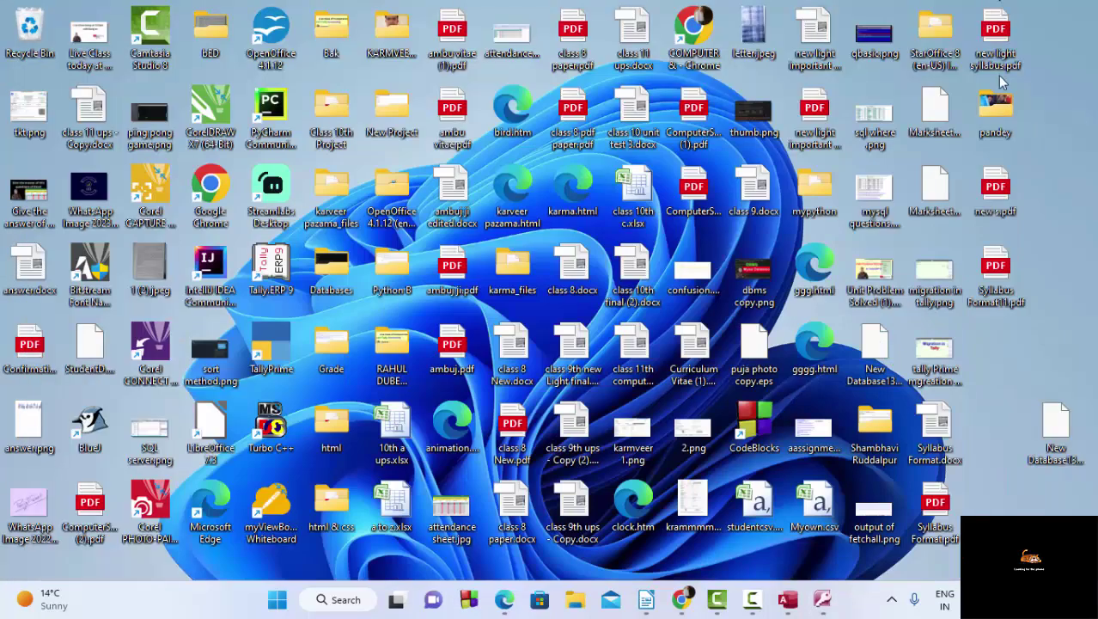
{"action": "right_click", "coordinate": [1076, 114]}
{"action": "left_click", "coordinate": [1054, 176]}
{"action": "left_click", "coordinate": [822, 601]}
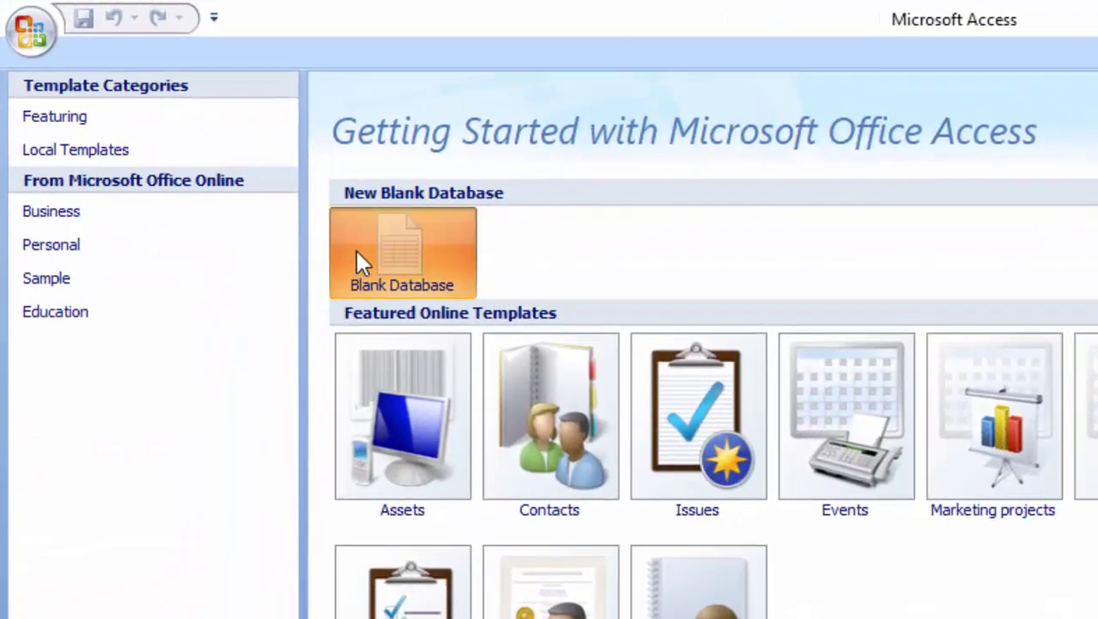
- Create the blank database Database69 and switch its Table1 to Design view
{"action": "left_click", "coordinate": [357, 252]}
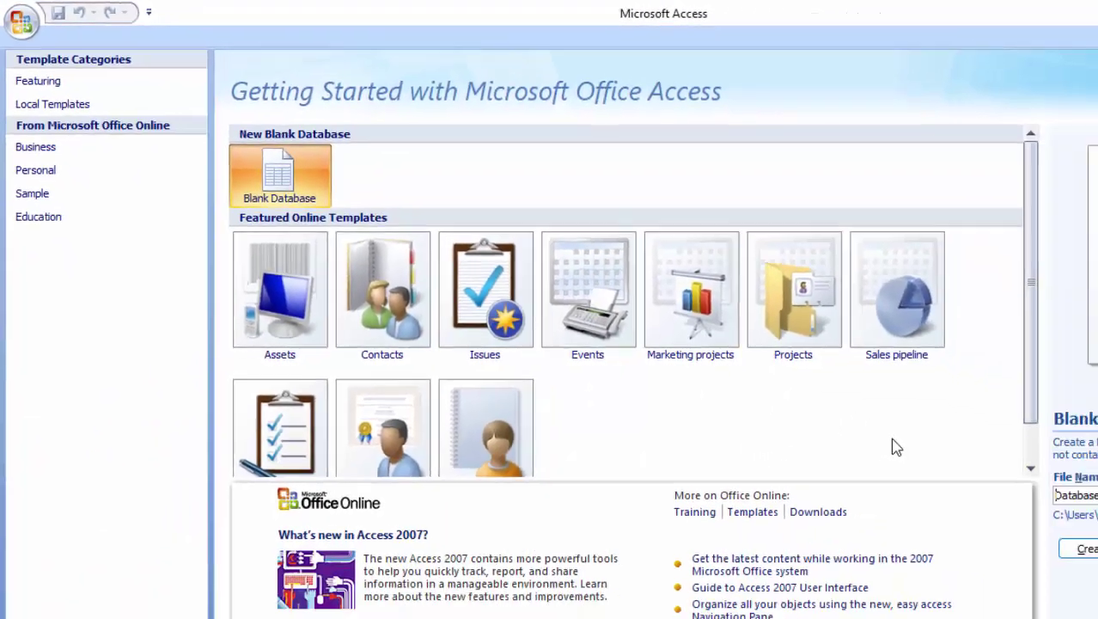
{"action": "left_click", "coordinate": [1079, 547]}
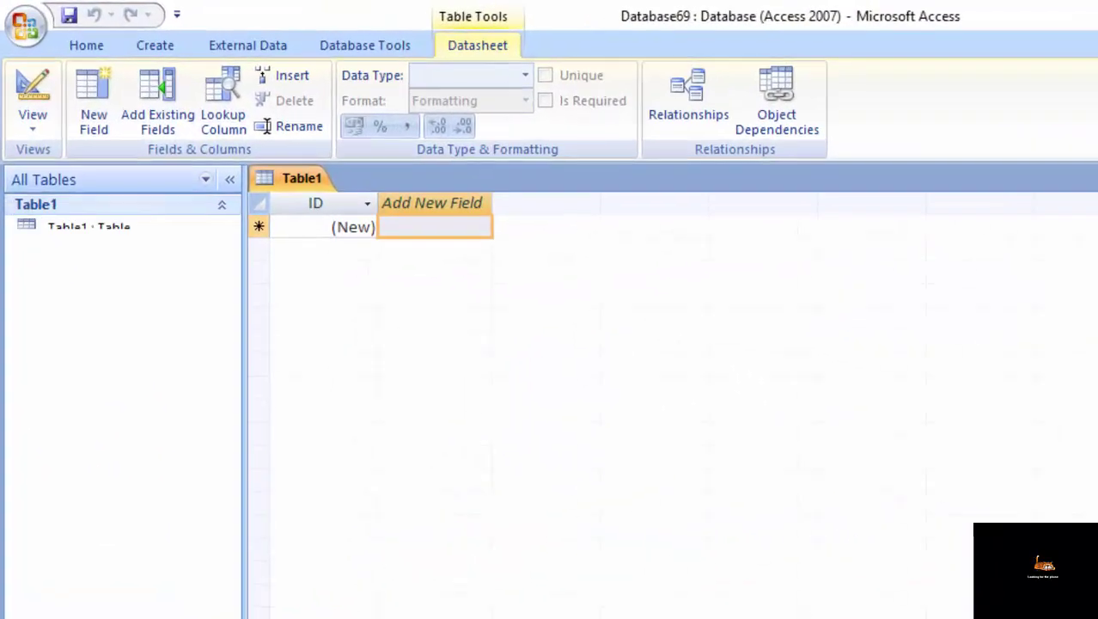
{"action": "left_click", "coordinate": [32, 103]}
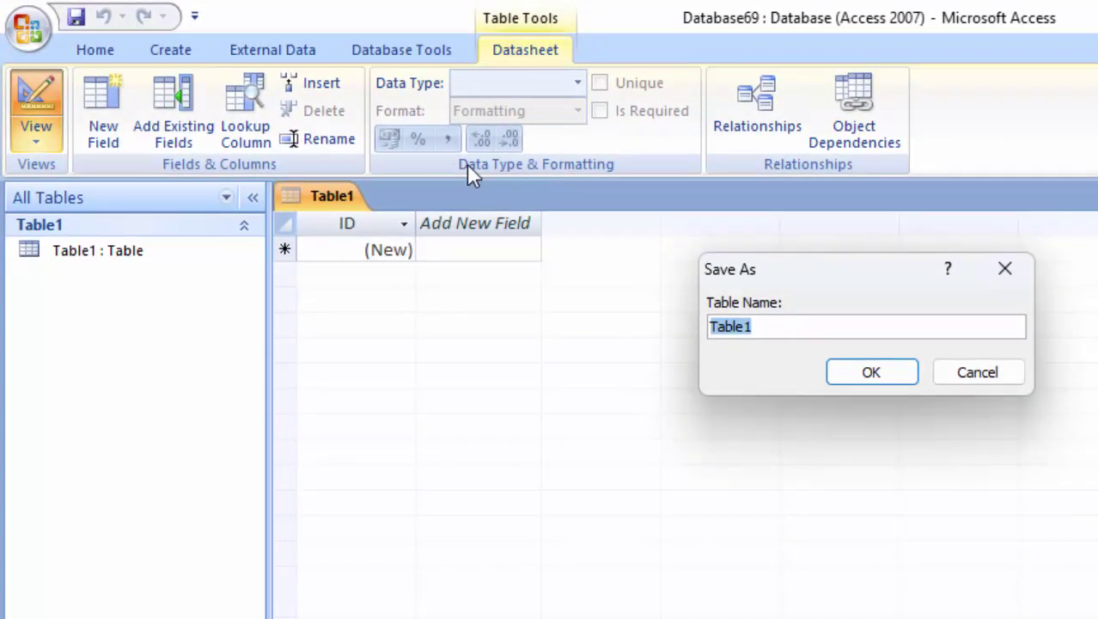
- Save the table as Table1 and add a Number field named First
{"action": "key", "text": "Return"}
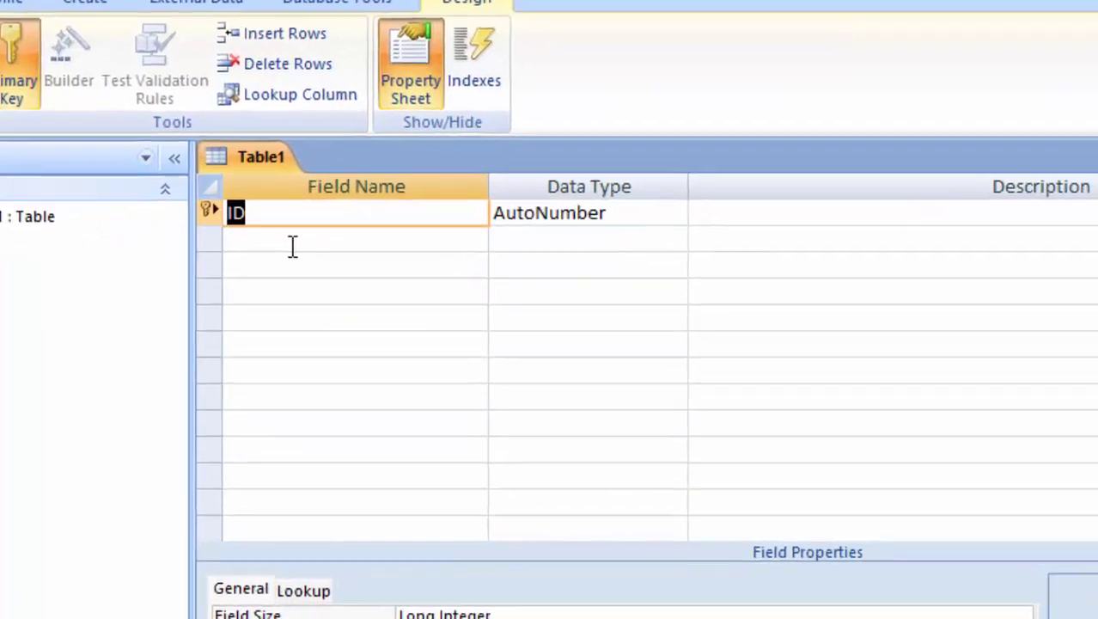
{"action": "left_click", "coordinate": [362, 273]}
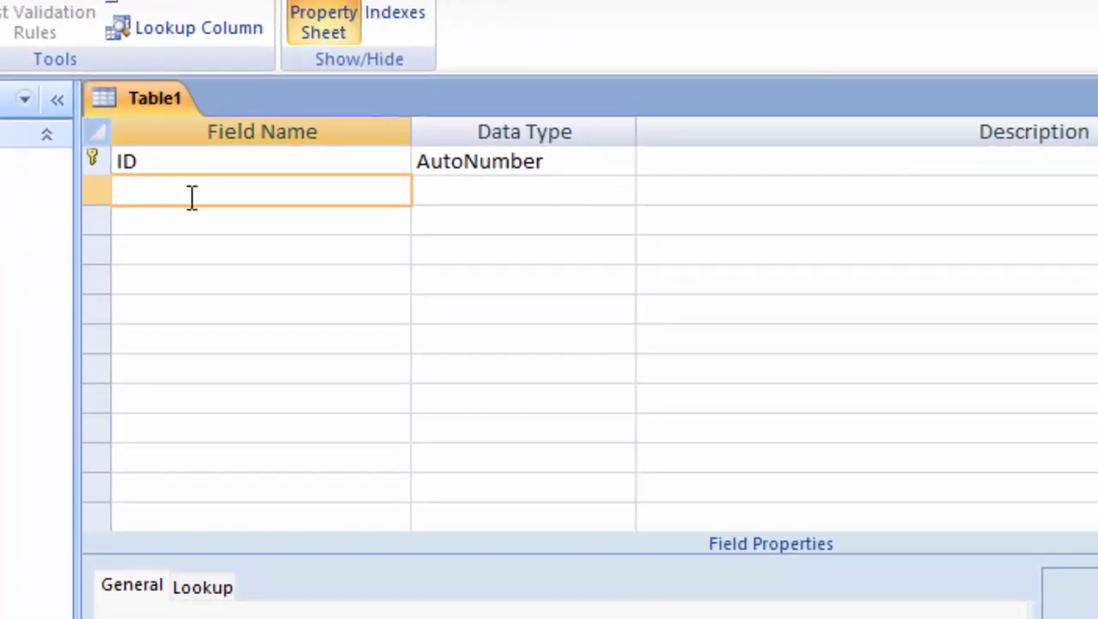
{"action": "type", "text": "Fi"}
{"action": "key", "text": "BackSpace"}
{"action": "key", "text": "BackSpace"}
{"action": "key", "text": "BackSpace"}
{"action": "type", "text": "First"}
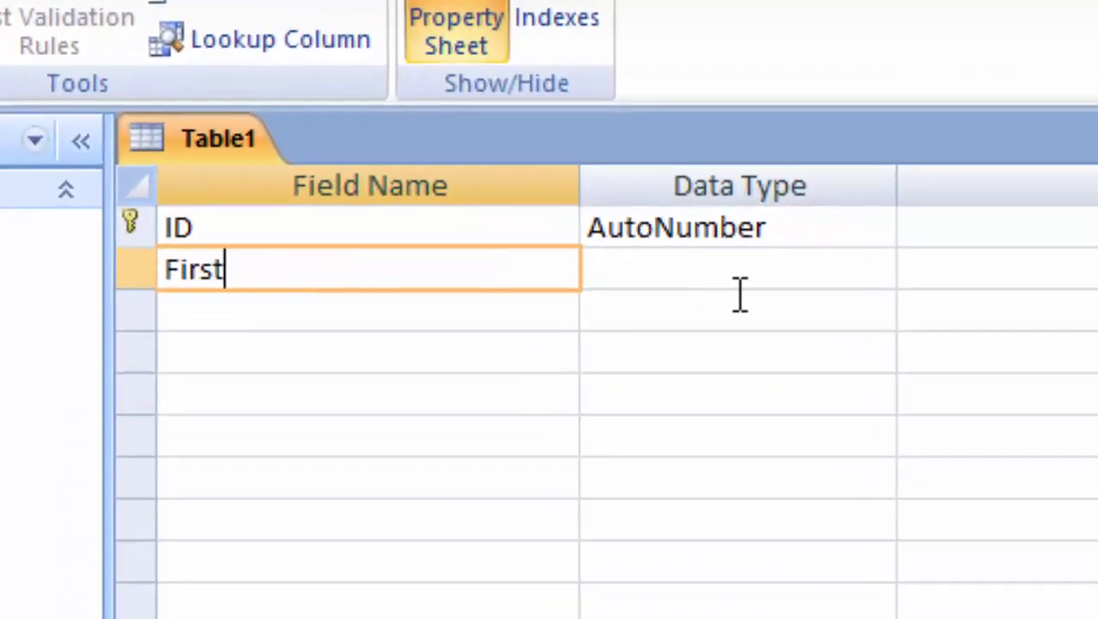
{"action": "left_click", "coordinate": [761, 274]}
{"action": "left_click", "coordinate": [876, 269]}
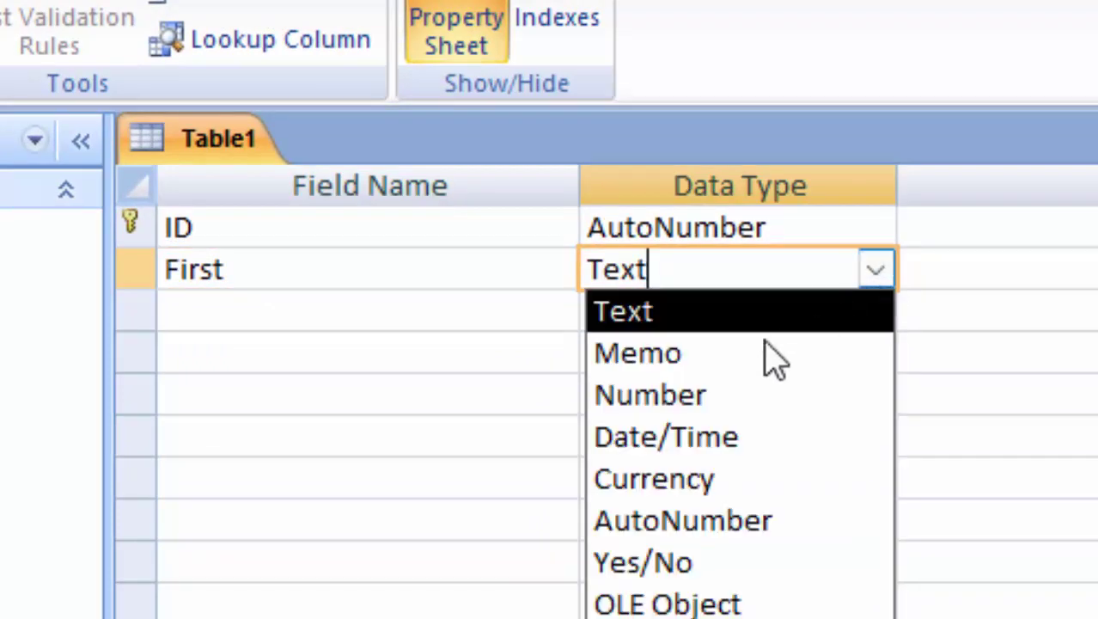
{"action": "left_click", "coordinate": [640, 369]}
{"action": "left_click", "coordinate": [246, 320]}
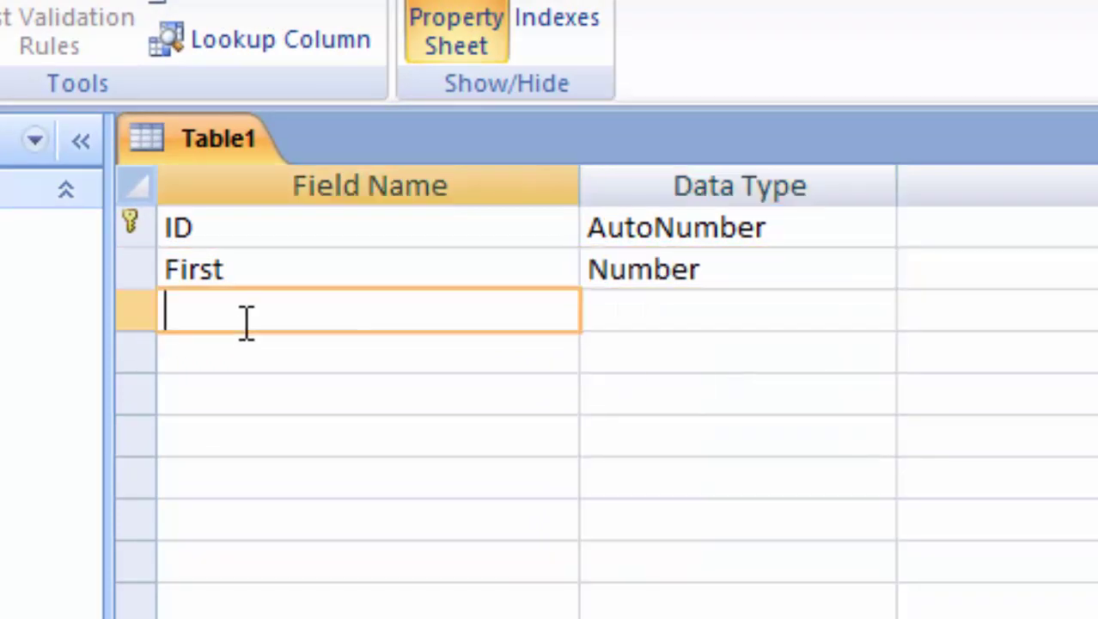
- Add Number fields named Second and Total
{"action": "type", "text": "Seco"}
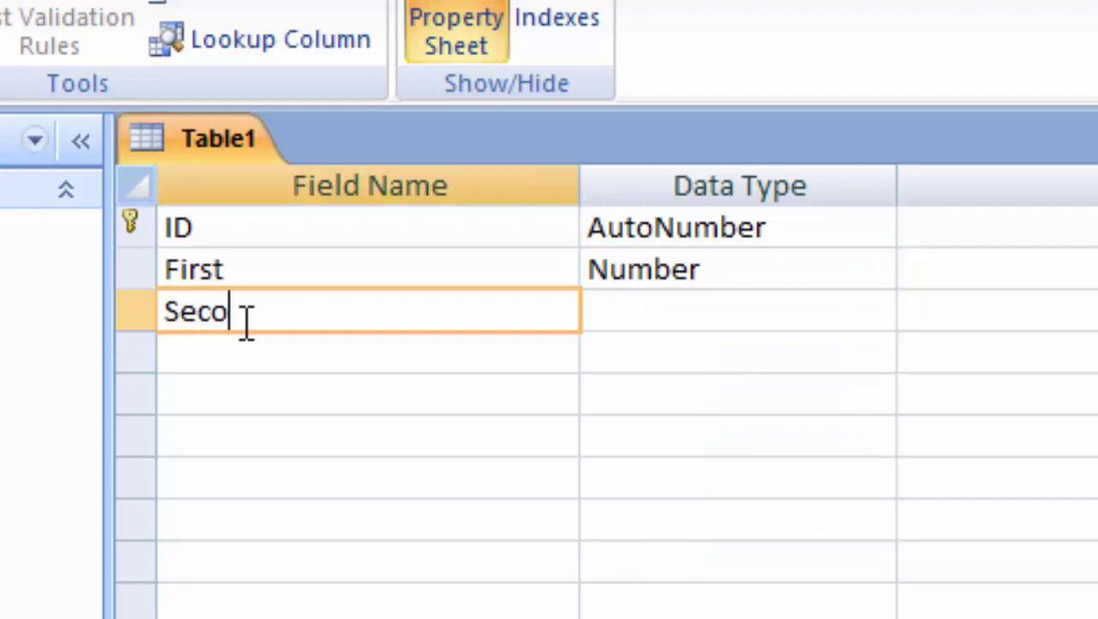
{"action": "type", "text": "nd"}
{"action": "left_click", "coordinate": [669, 316]}
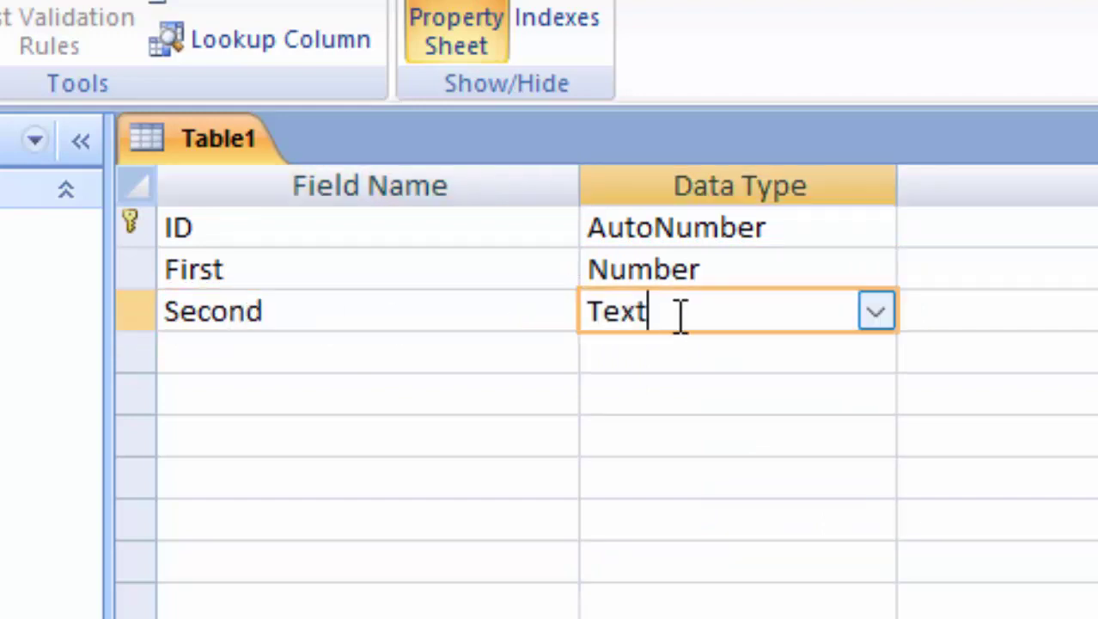
{"action": "left_click", "coordinate": [876, 313]}
{"action": "left_click", "coordinate": [705, 435]}
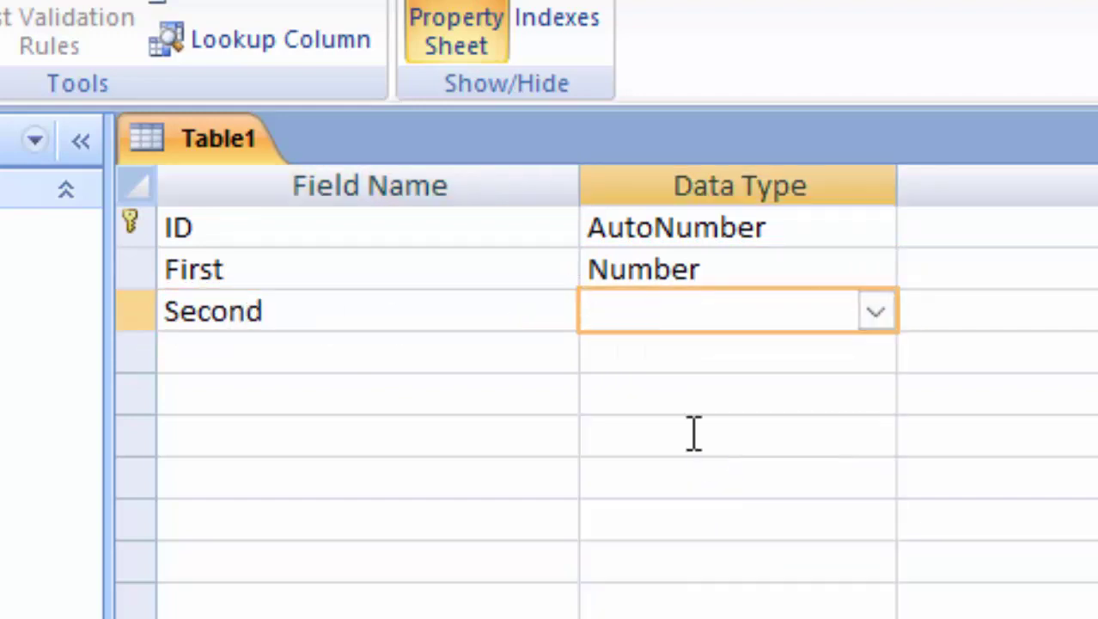
{"action": "left_click", "coordinate": [306, 352]}
{"action": "type", "text": "T"}
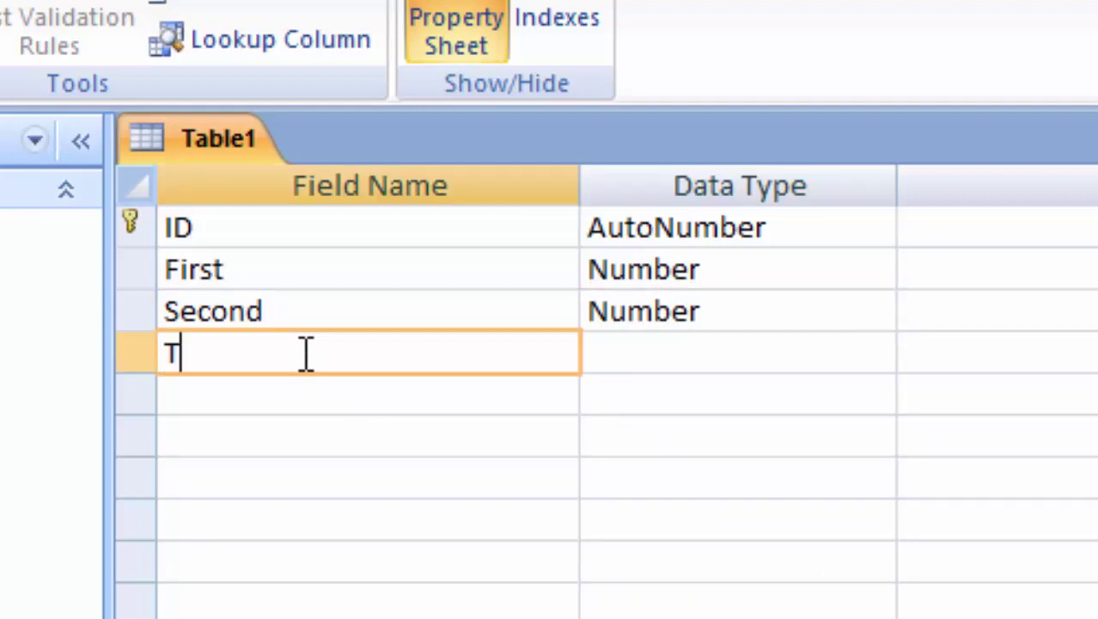
{"action": "type", "text": "otak"}
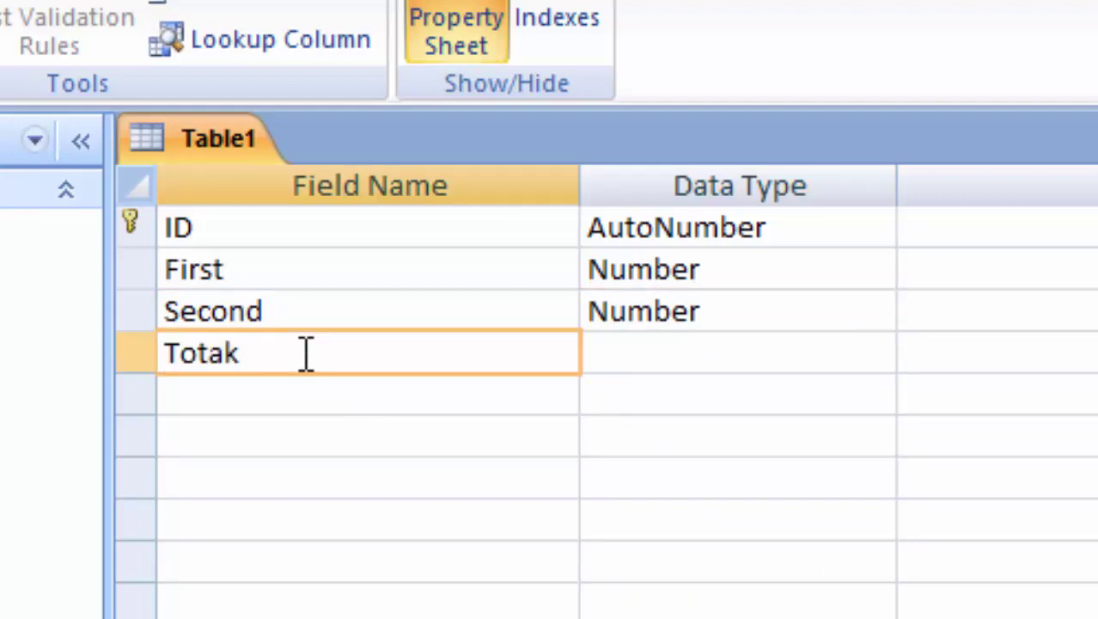
{"action": "key", "text": "BackSpace"}
{"action": "type", "text": "l"}
{"action": "left_click", "coordinate": [646, 365]}
{"action": "left_click", "coordinate": [779, 324]}
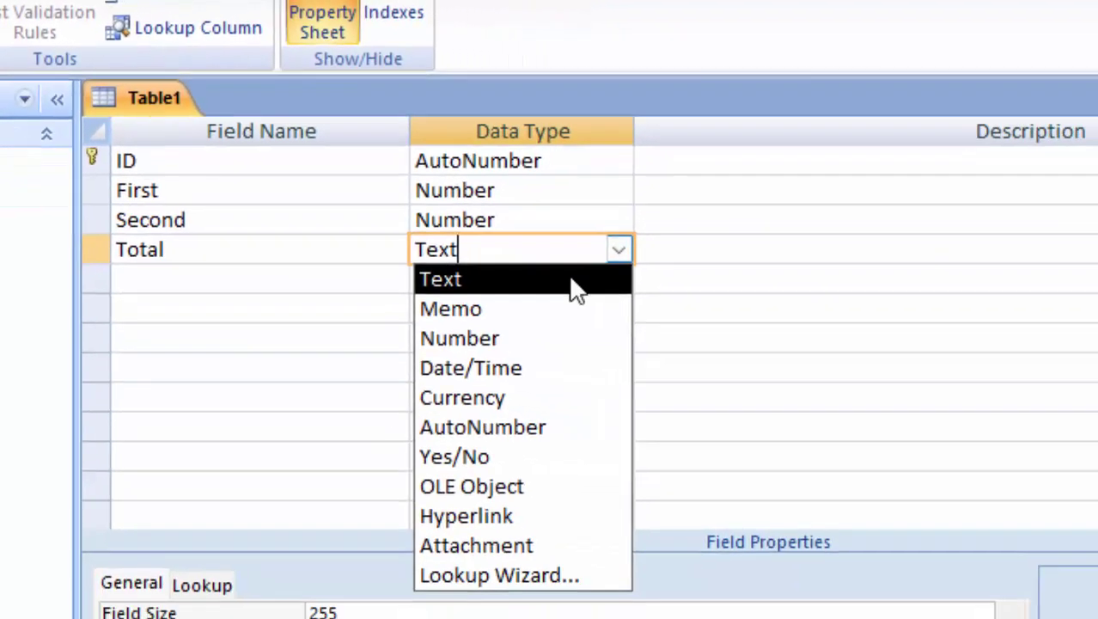
{"action": "left_click", "coordinate": [481, 312]}
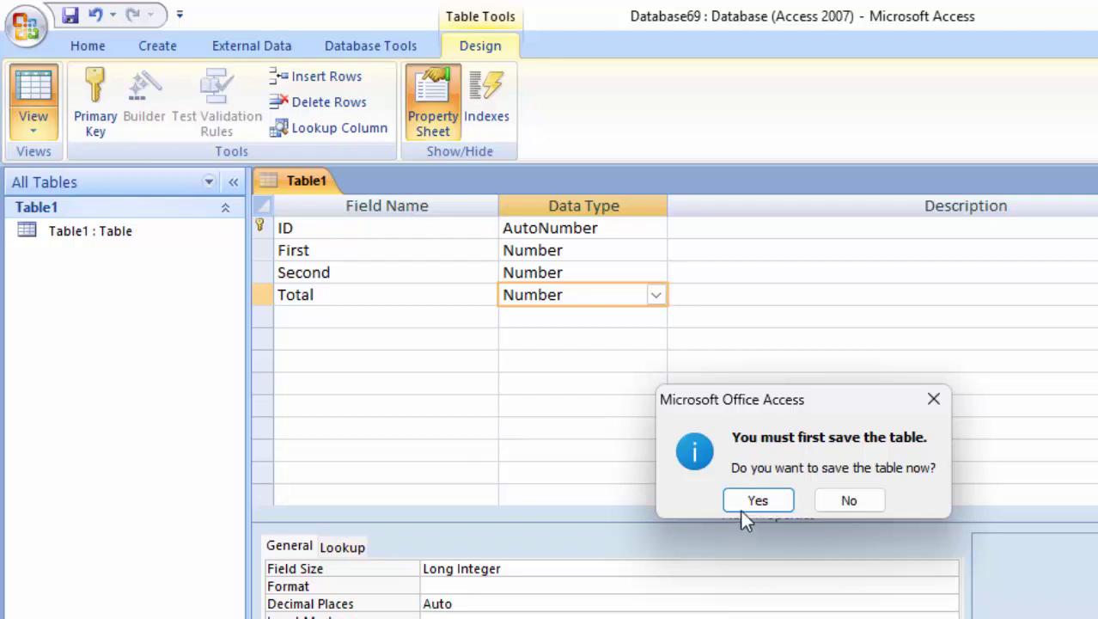
- Save the table and enter the first record: First 34, Second 4
{"action": "left_click", "coordinate": [746, 501]}
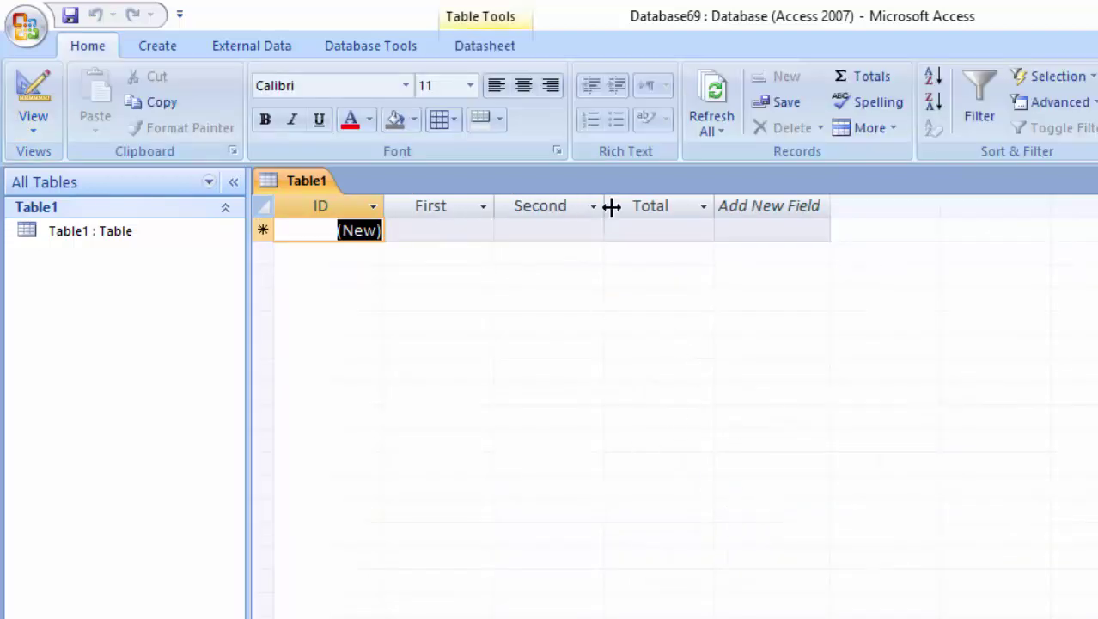
{"action": "left_click", "coordinate": [405, 229]}
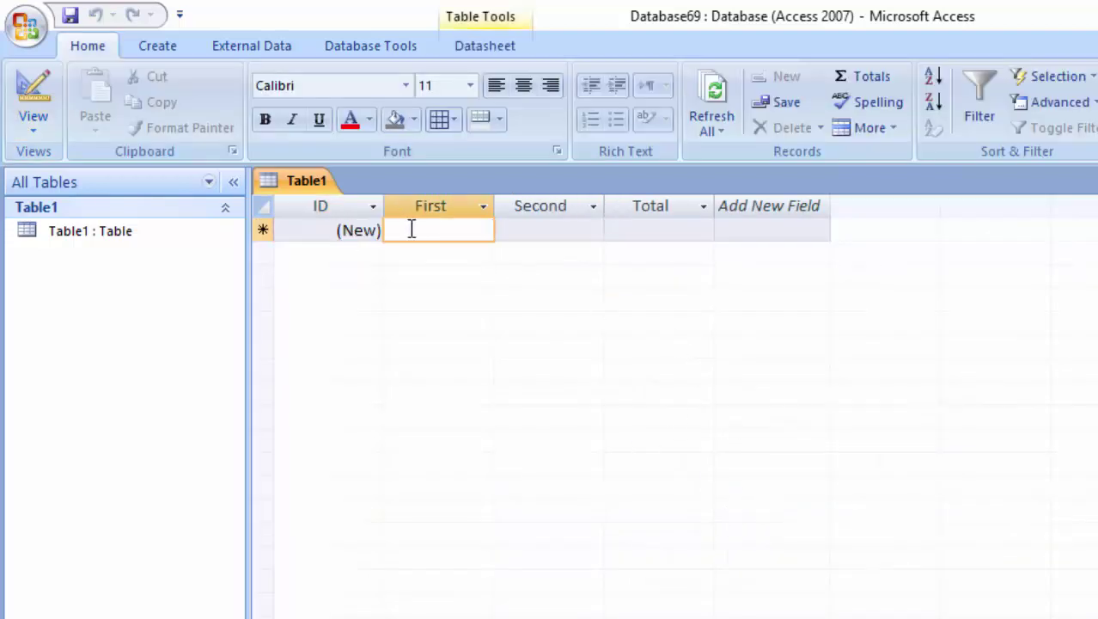
{"action": "type", "text": "34"}
{"action": "key", "text": "Tab"}
{"action": "type", "text": "4"}
{"action": "key", "text": "Tab"}
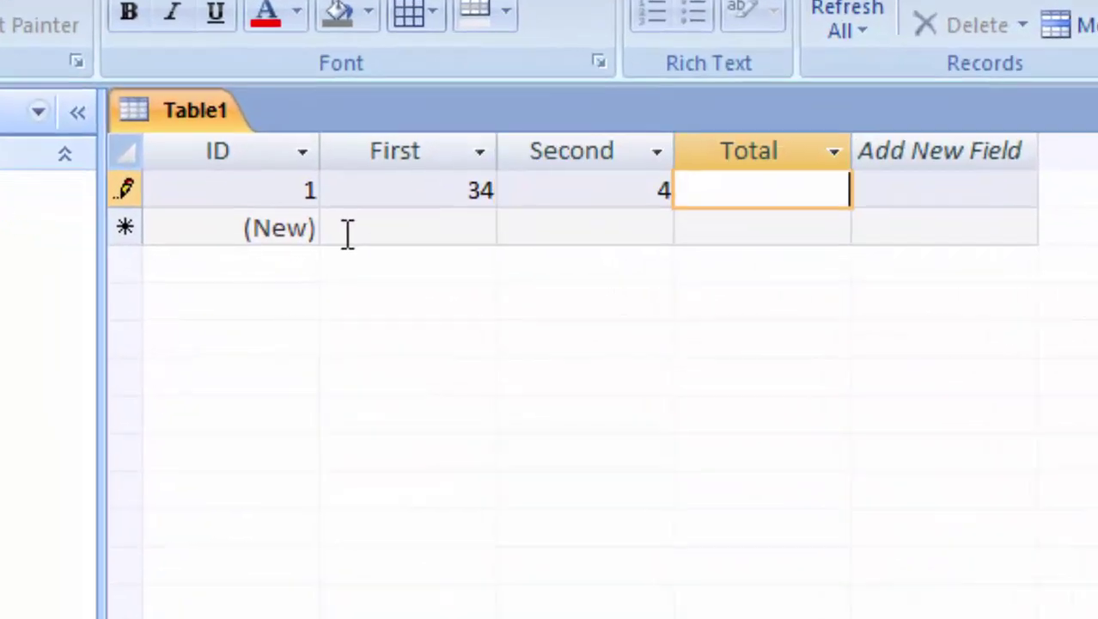
{"action": "key", "text": "Tab"}
- Enter the second record: First 34, Second 7
{"action": "key", "text": "Tab"}
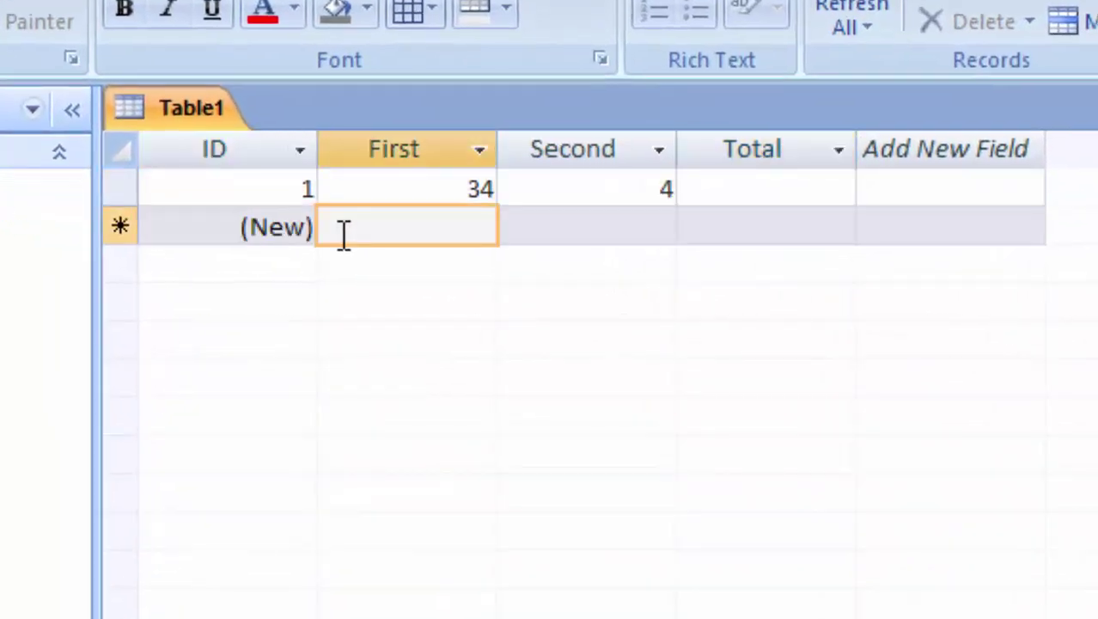
{"action": "type", "text": "34"}
{"action": "key", "text": "Tab"}
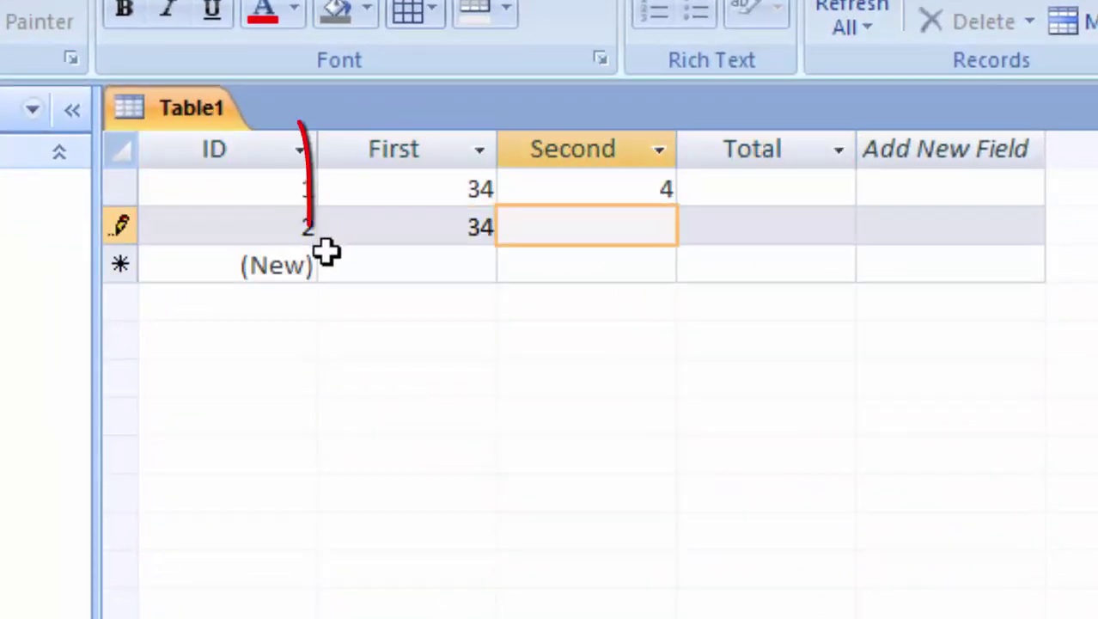
{"action": "type", "text": "7"}
{"action": "key", "text": "Tab"}
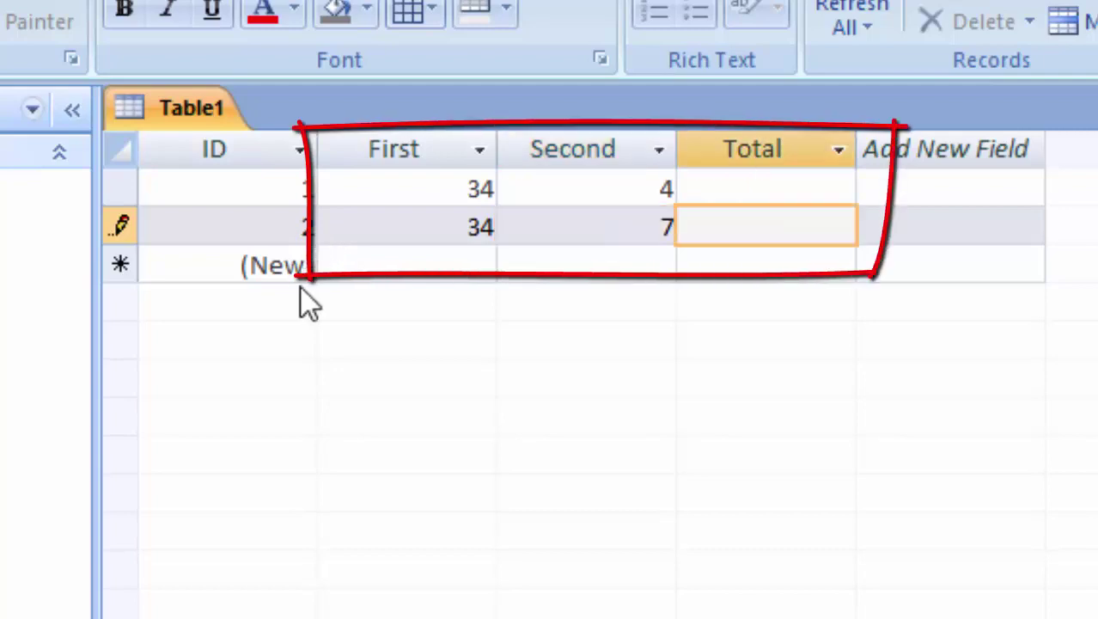
{"action": "key", "text": "Tab"}
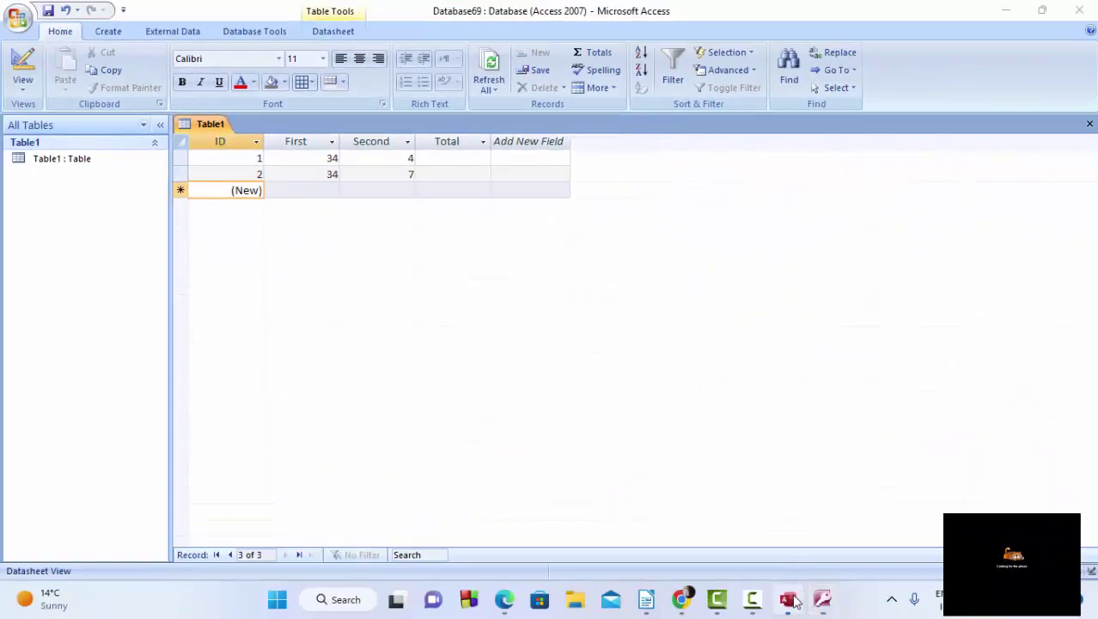
- In the newer Access, create blank database Database70 and switch Table1 to Design view
{"action": "left_click", "coordinate": [790, 599]}
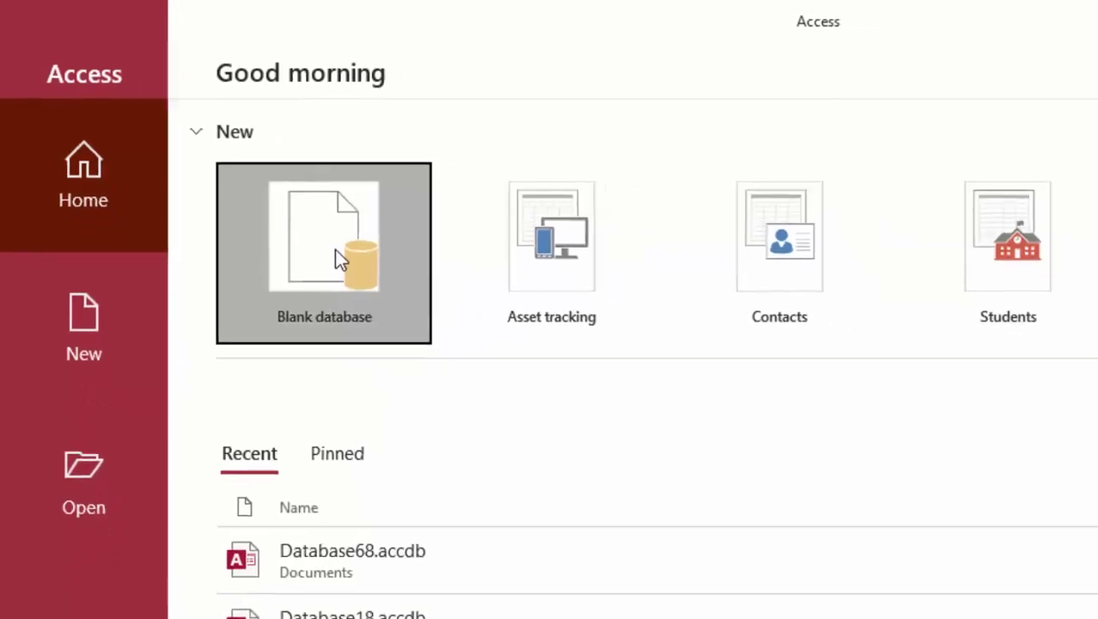
{"action": "left_click", "coordinate": [265, 201]}
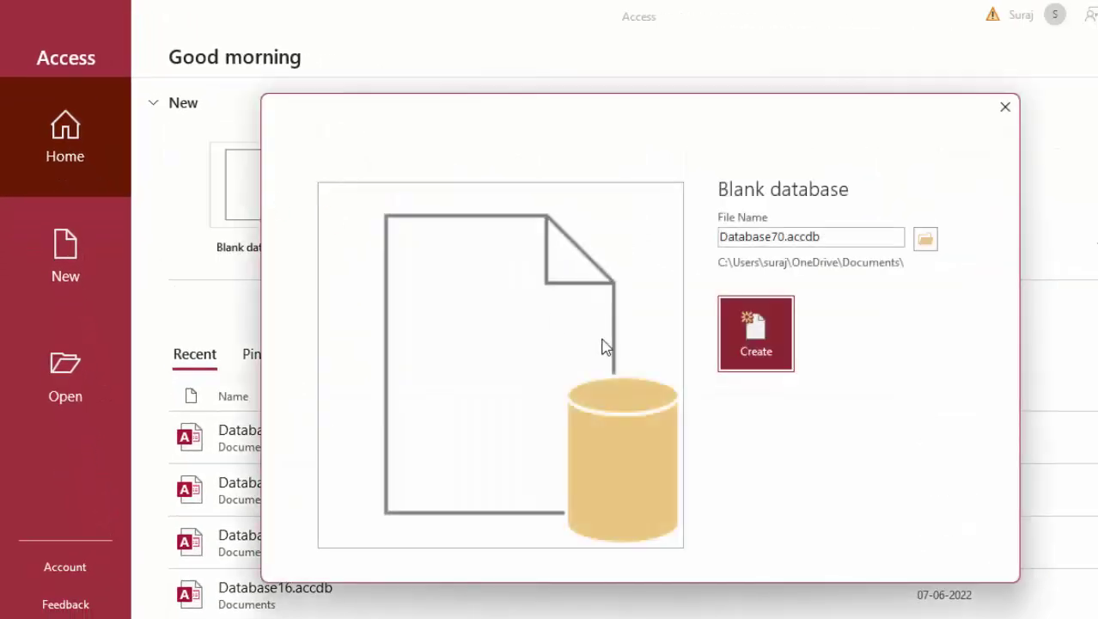
{"action": "left_click", "coordinate": [757, 345]}
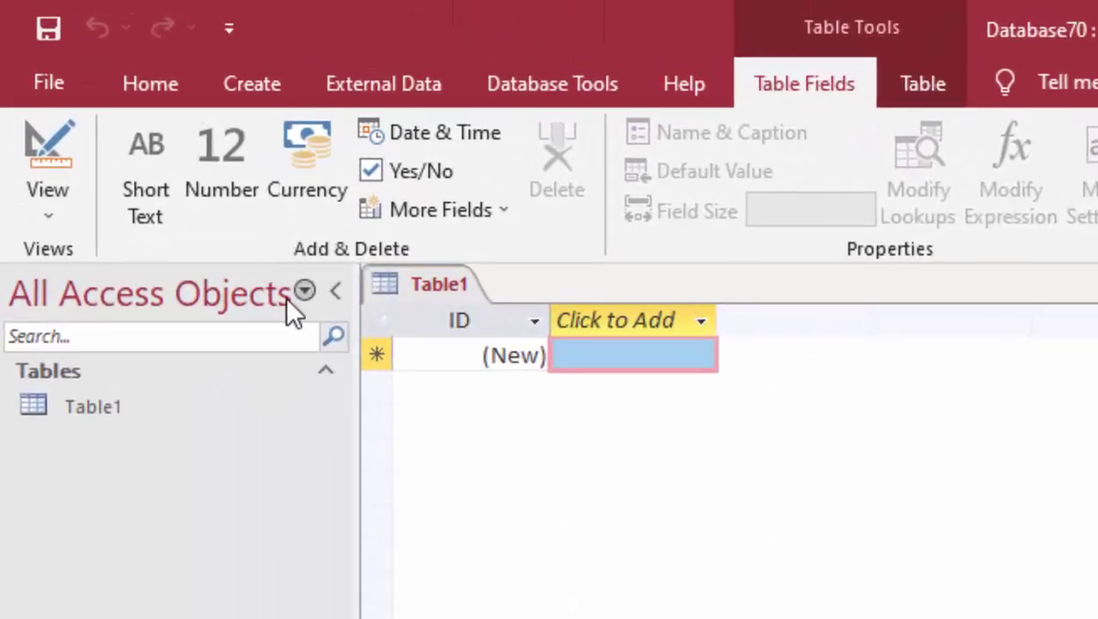
{"action": "left_click", "coordinate": [42, 148]}
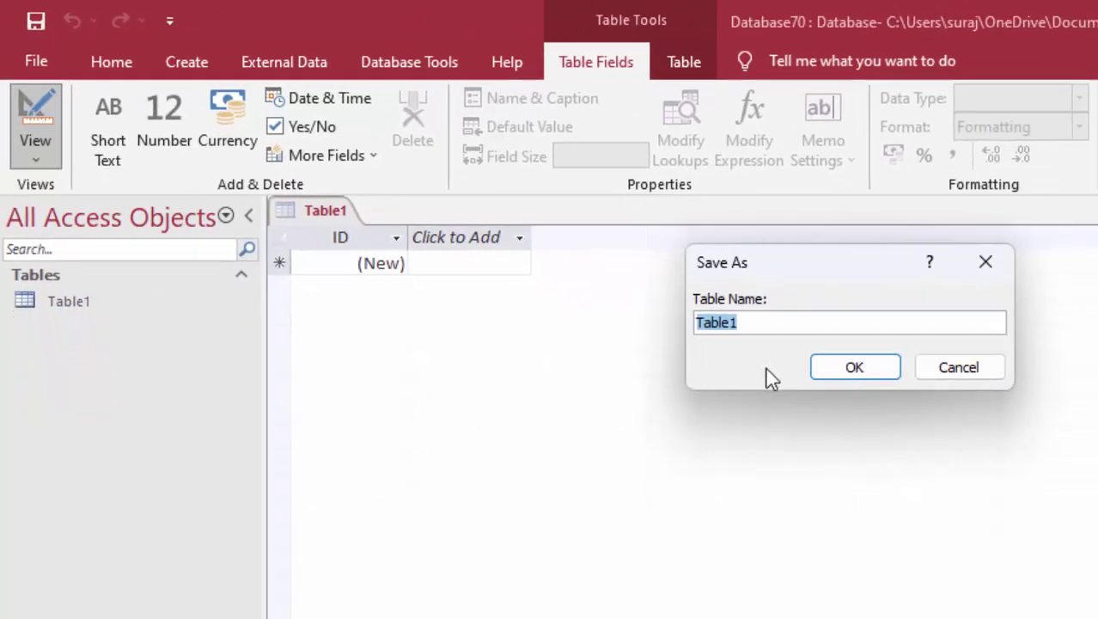
- Save the table as Table1 and add fields First, Second and Third below ID
{"action": "left_click", "coordinate": [836, 367]}
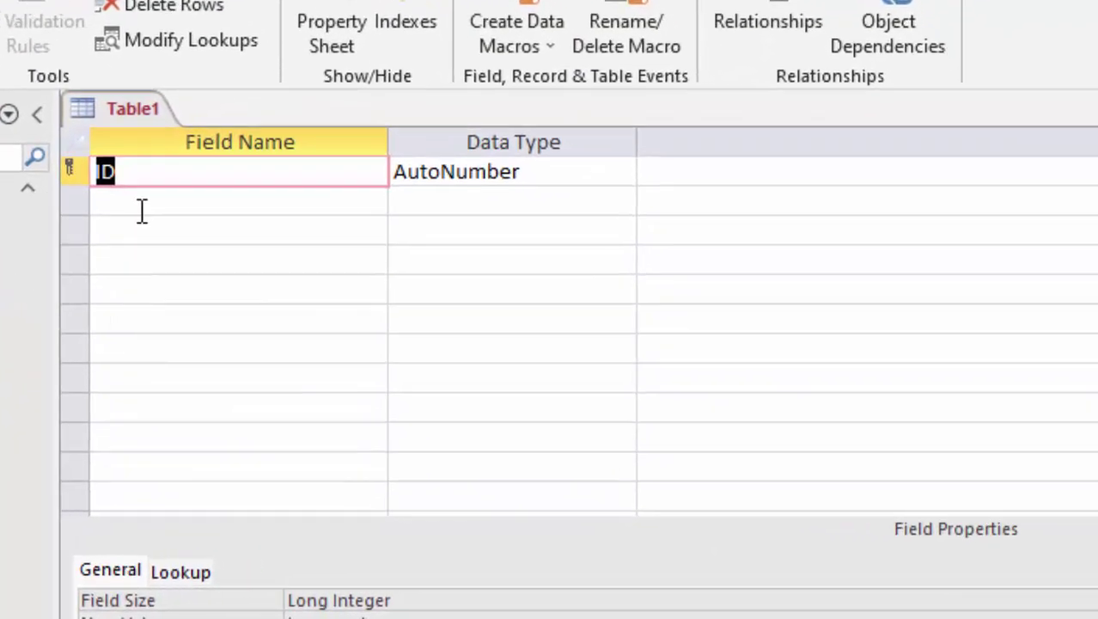
{"action": "left_click", "coordinate": [335, 291]}
{"action": "left_click", "coordinate": [140, 209]}
{"action": "type", "text": "First"}
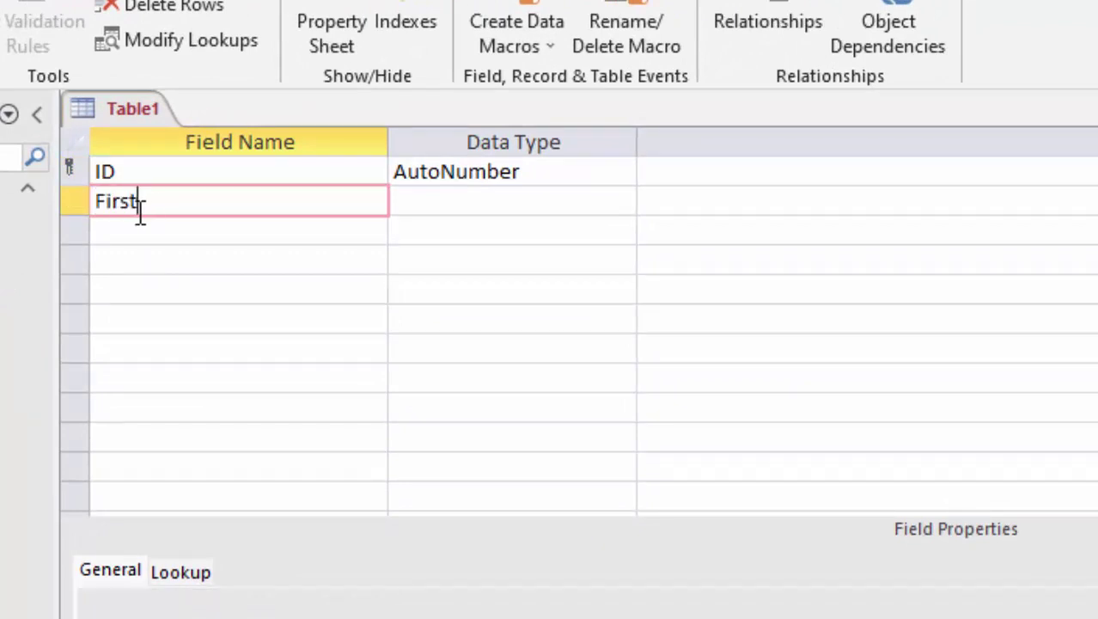
{"action": "left_click", "coordinate": [159, 232]}
{"action": "type", "text": "Se"}
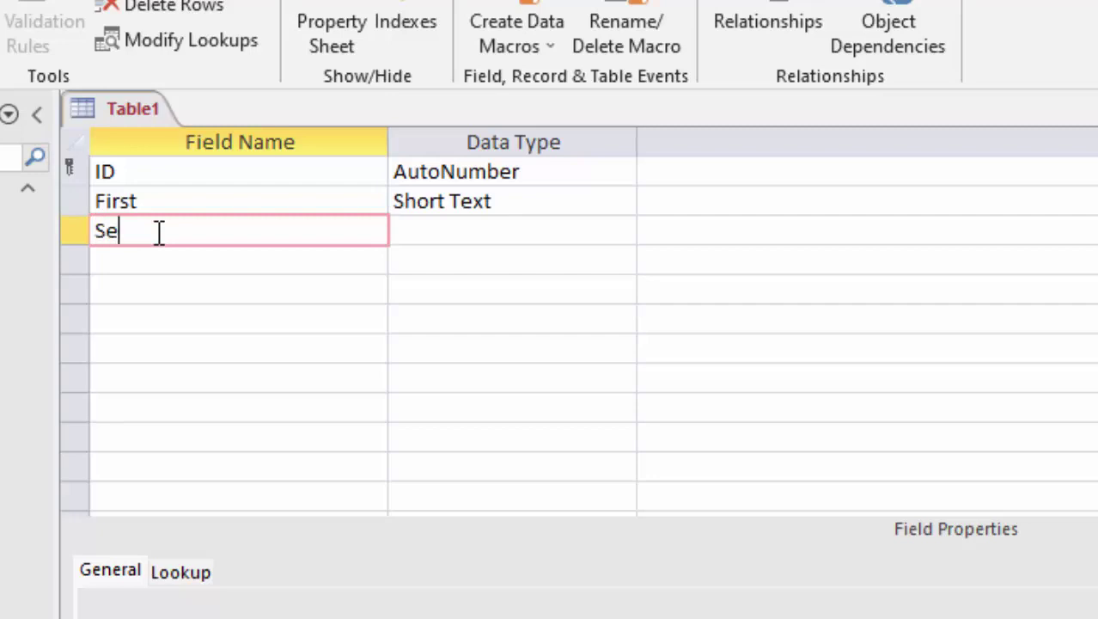
{"action": "type", "text": "cond"}
{"action": "left_click", "coordinate": [169, 255]}
{"action": "type", "text": "h"}
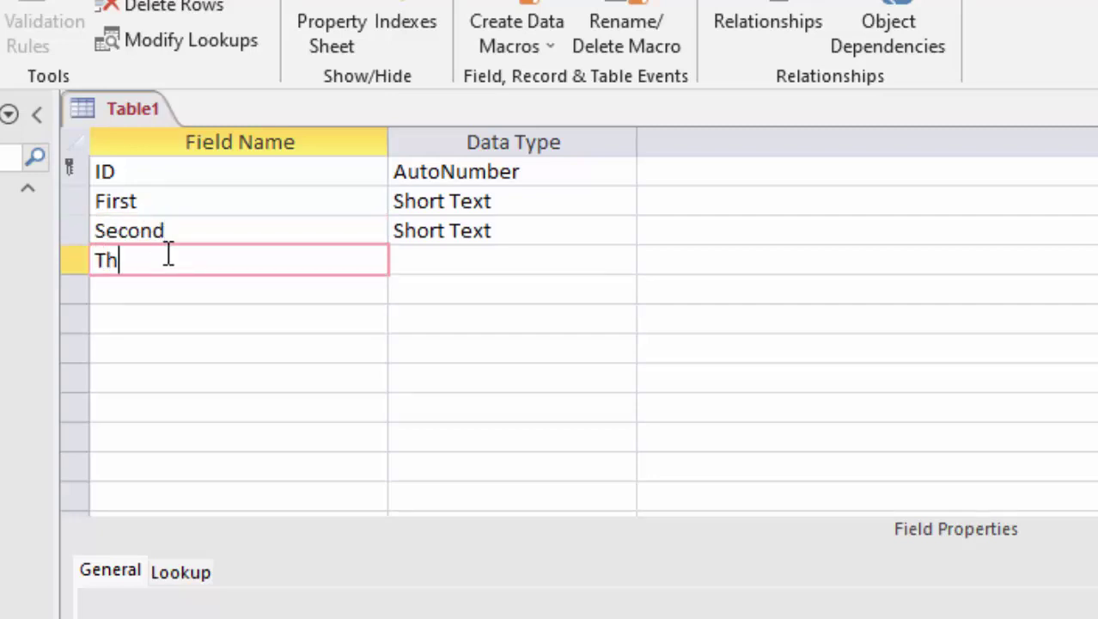
{"action": "type", "text": "ird"}
{"action": "left_click", "coordinate": [423, 261]}
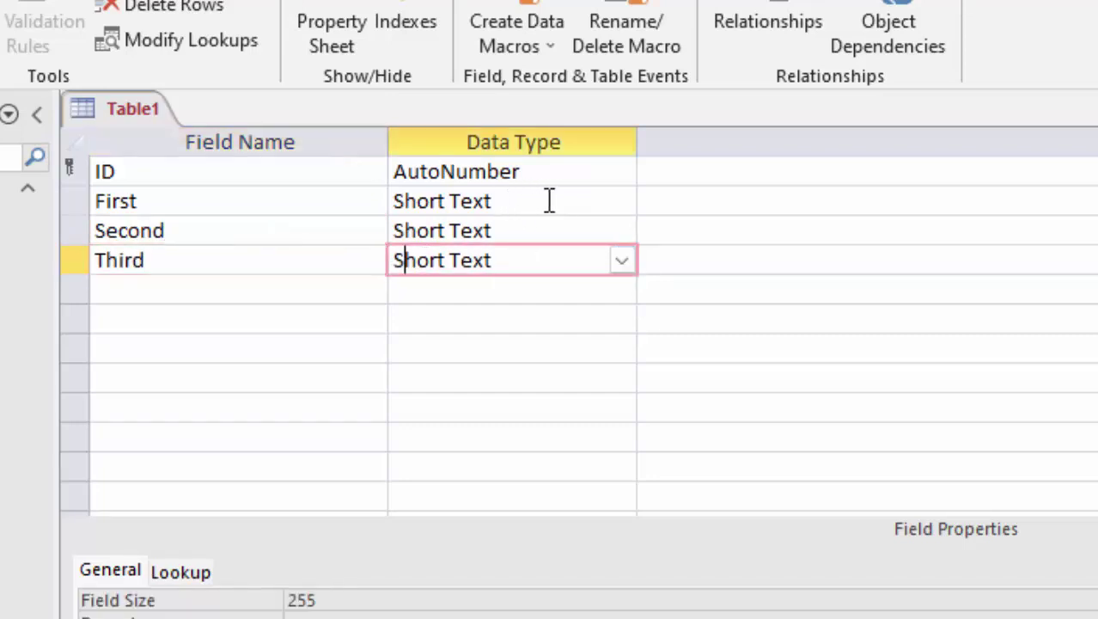
{"action": "left_click", "coordinate": [578, 211]}
{"action": "left_click", "coordinate": [621, 202]}
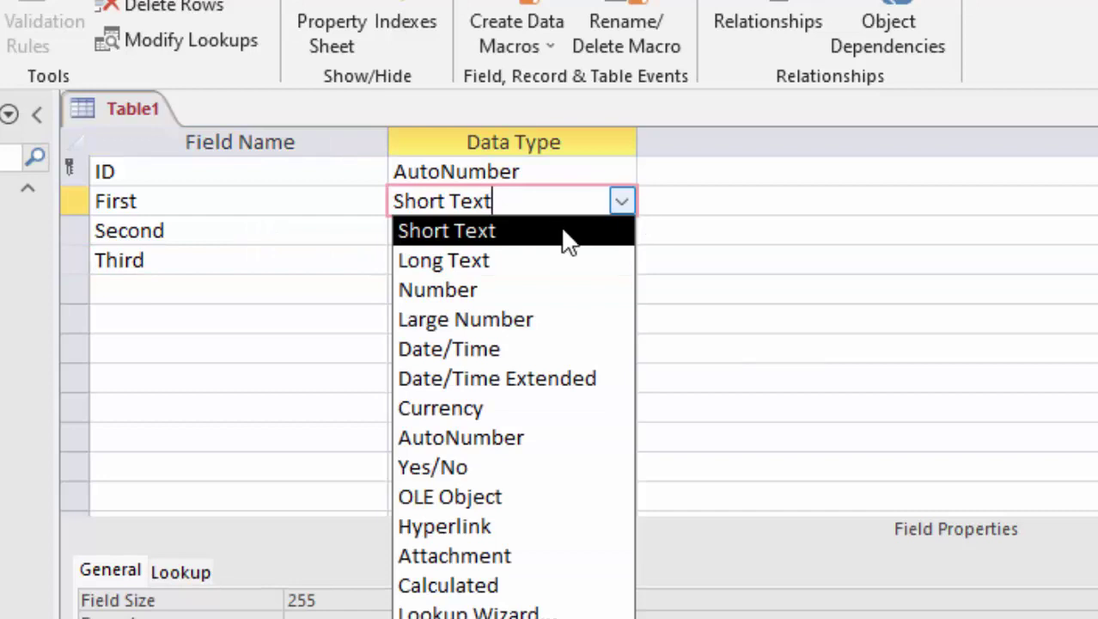
- Set the data type of First, Second and Third to Number
{"action": "left_click", "coordinate": [527, 290]}
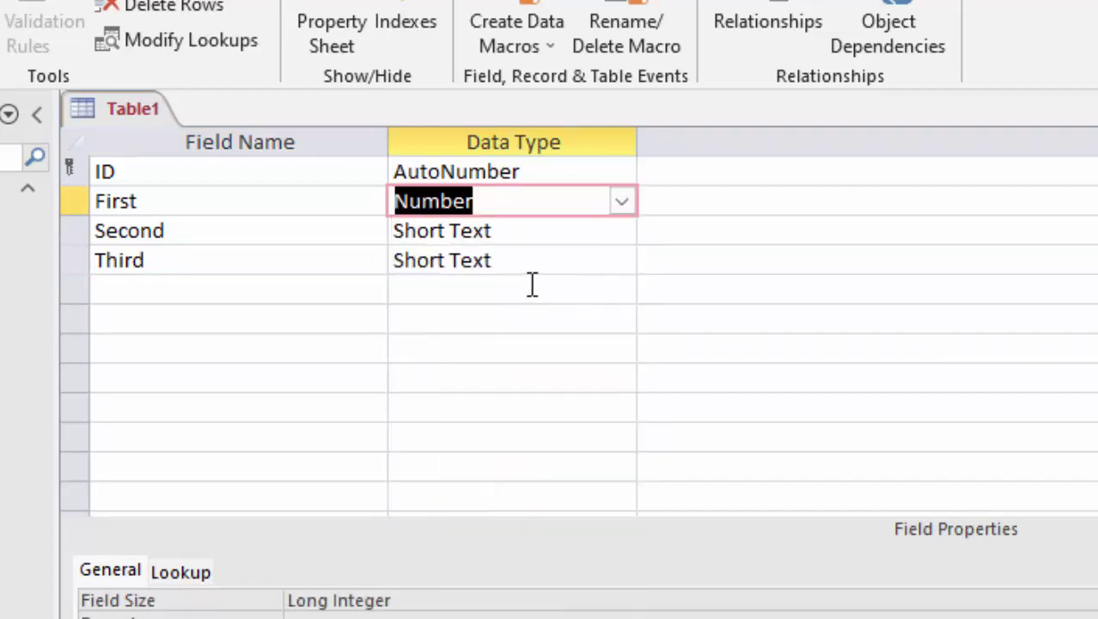
{"action": "left_click", "coordinate": [602, 230]}
{"action": "left_click", "coordinate": [621, 230]}
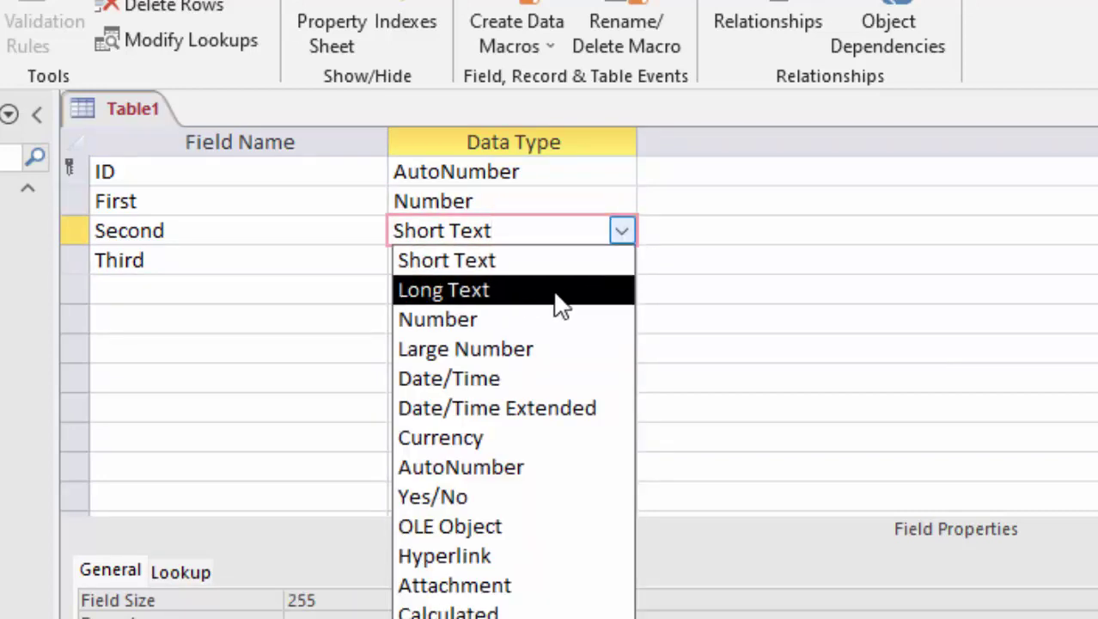
{"action": "left_click", "coordinate": [547, 320]}
{"action": "left_click", "coordinate": [566, 262]}
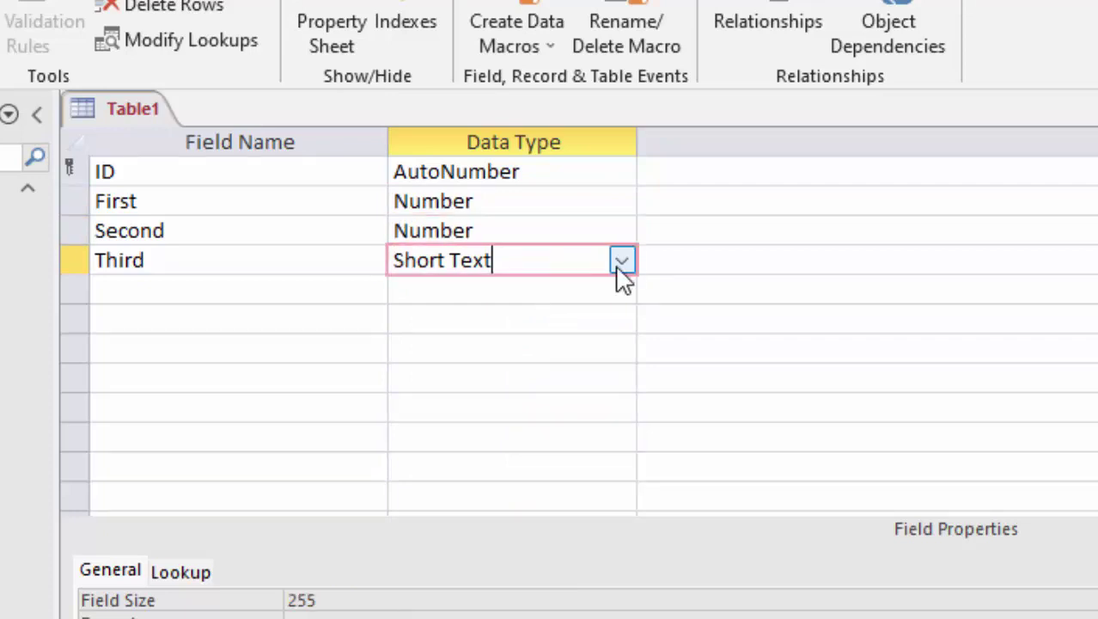
{"action": "left_click", "coordinate": [621, 260]}
{"action": "left_click", "coordinate": [513, 349]}
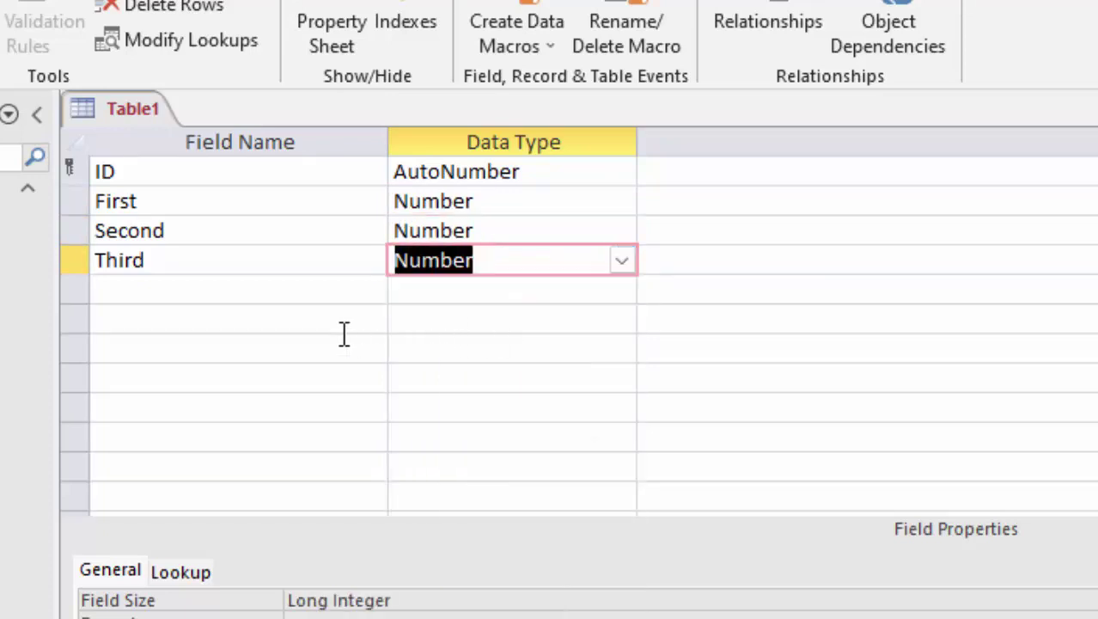
- Add a new field named Total after Third
{"action": "left_click", "coordinate": [159, 288]}
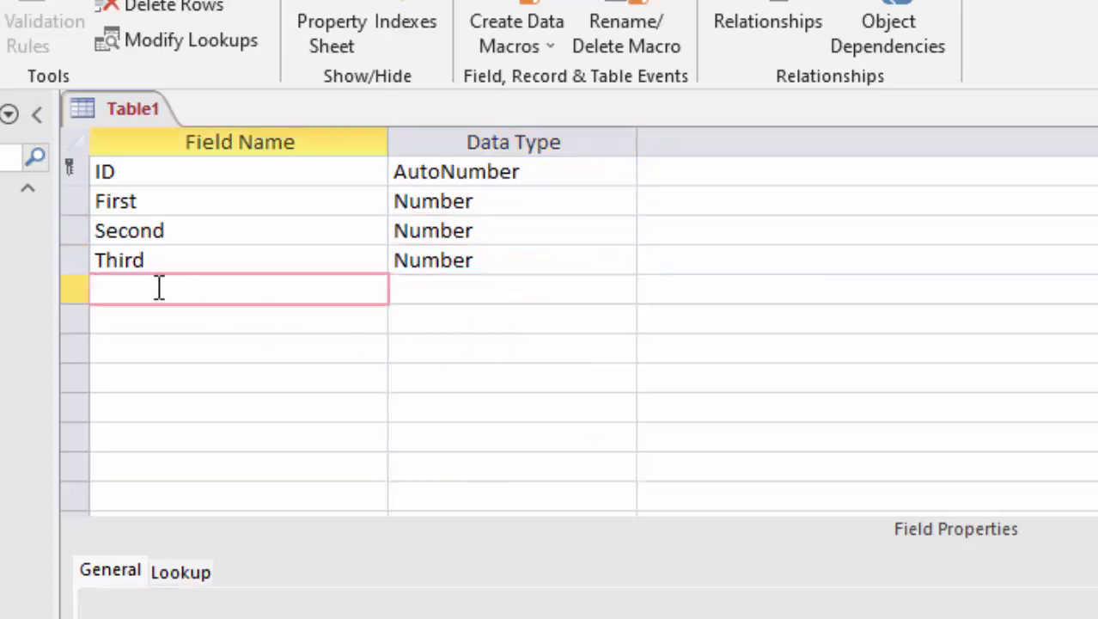
{"action": "type", "text": "Total"}
{"action": "left_click", "coordinate": [586, 289]}
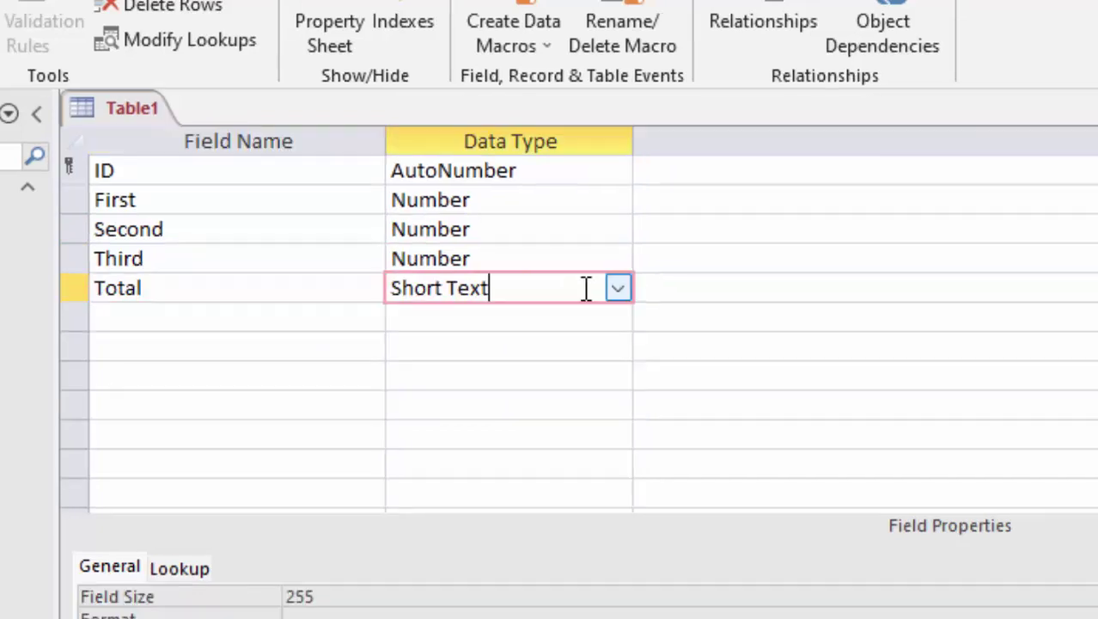
{"action": "left_click", "coordinate": [617, 288]}
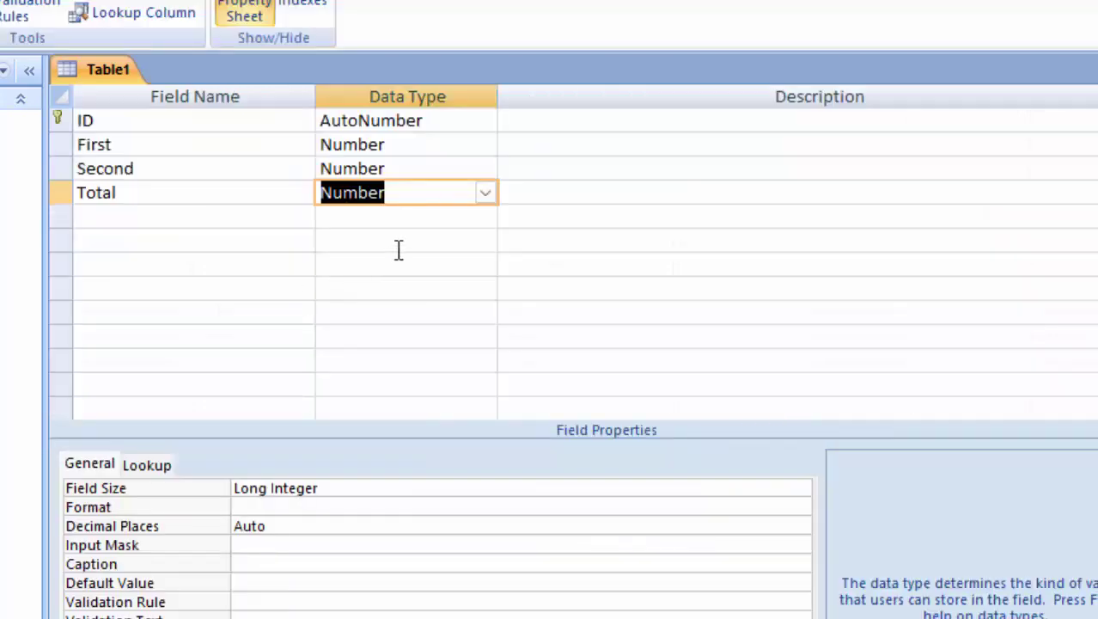
{"action": "left_click", "coordinate": [485, 194]}
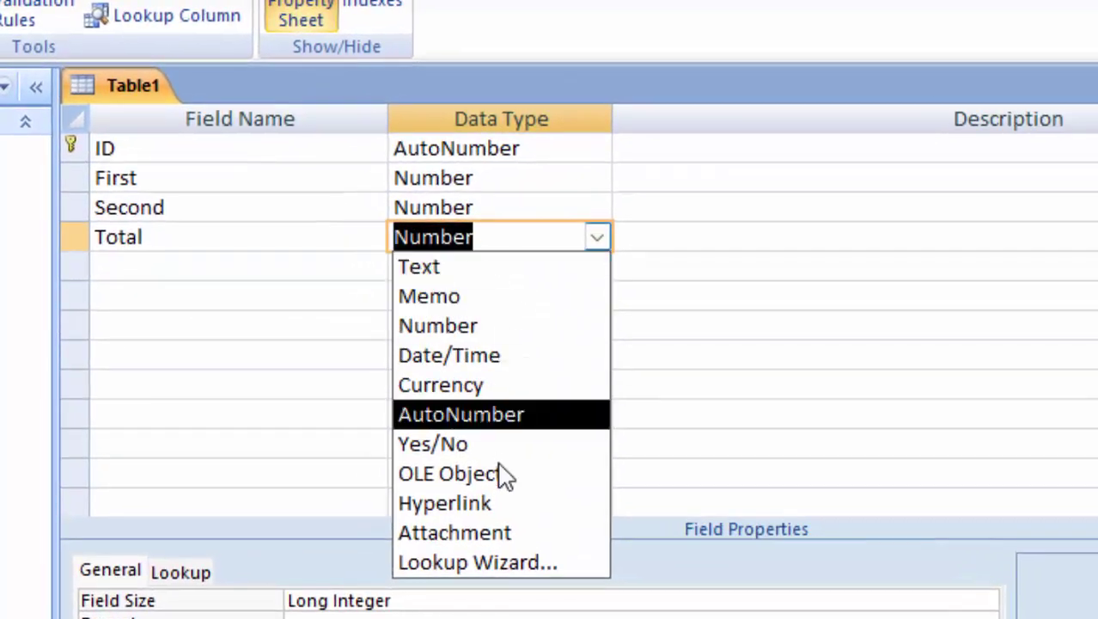
{"action": "left_click", "coordinate": [522, 233]}
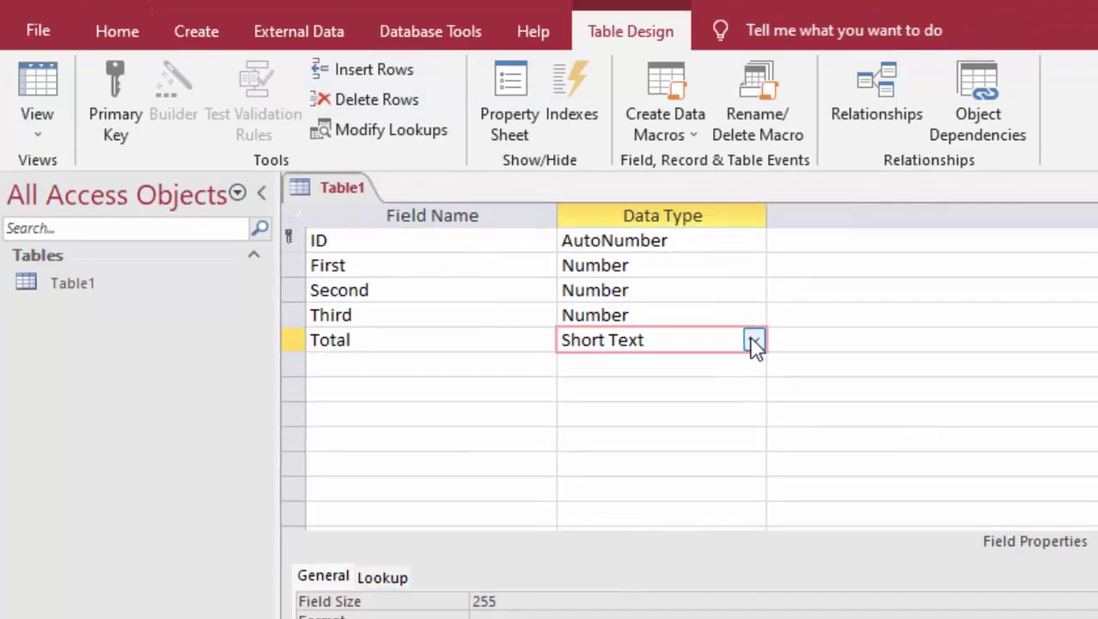
- Make Total a Calculated field with the expression [First]+[Second]+[Third]
{"action": "left_click", "coordinate": [753, 343]}
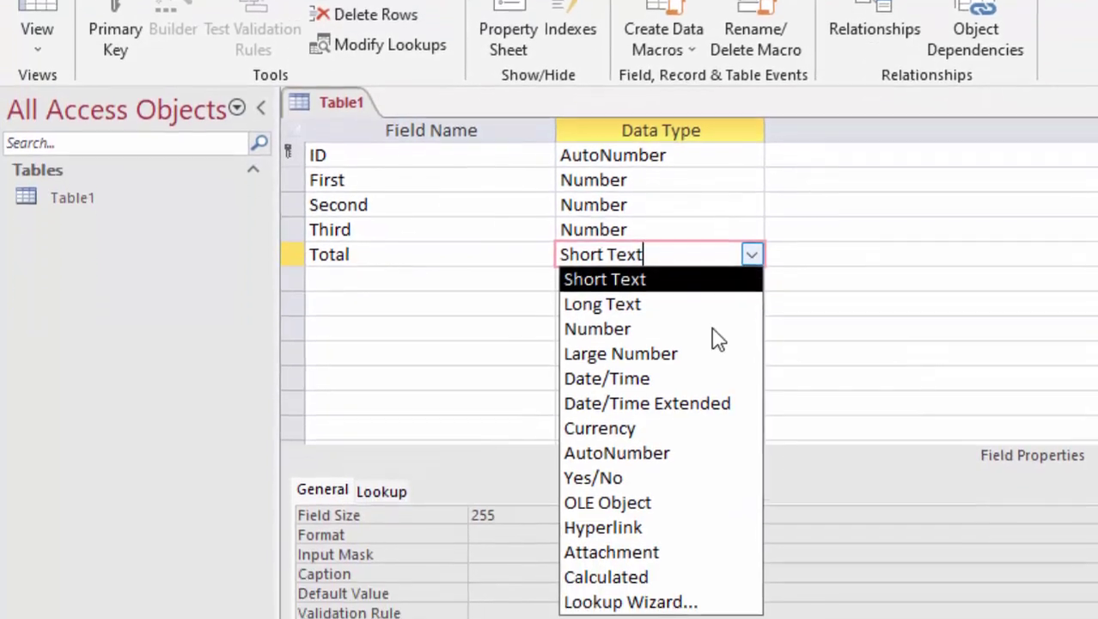
{"action": "left_click", "coordinate": [657, 525]}
{"action": "type", "text": "[Fi"}
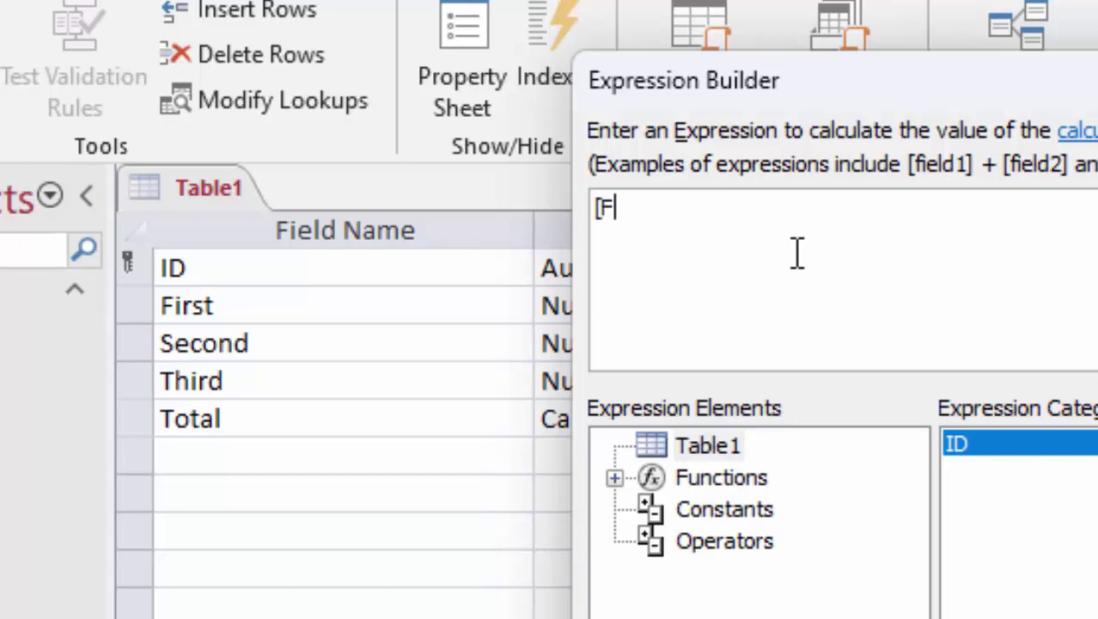
{"action": "type", "text": "rst] +["}
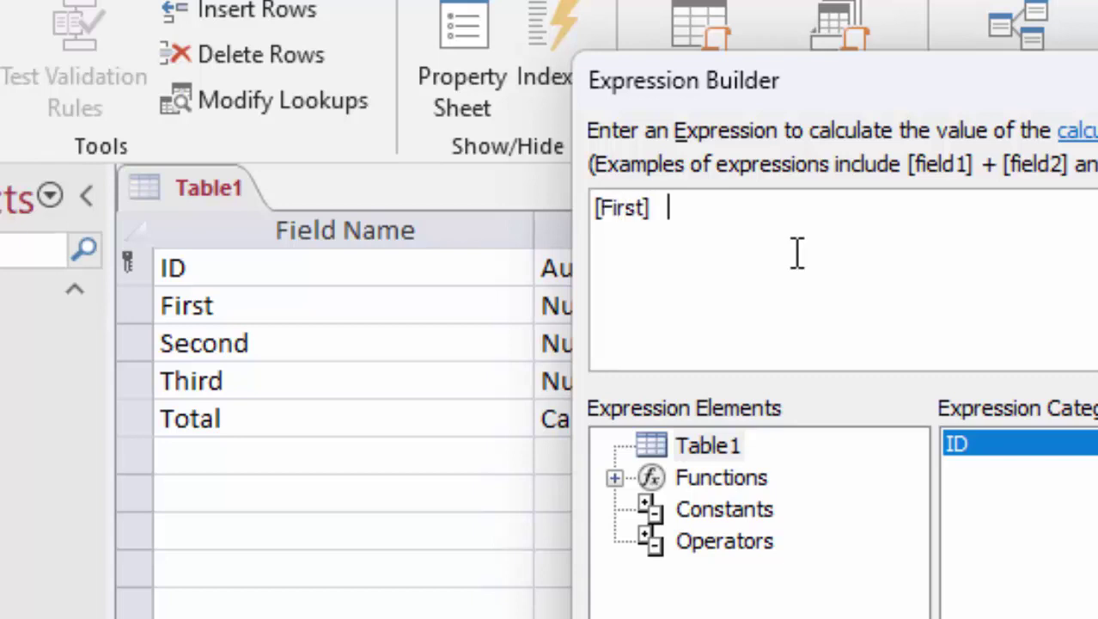
{"action": "type", "text": "Sec"}
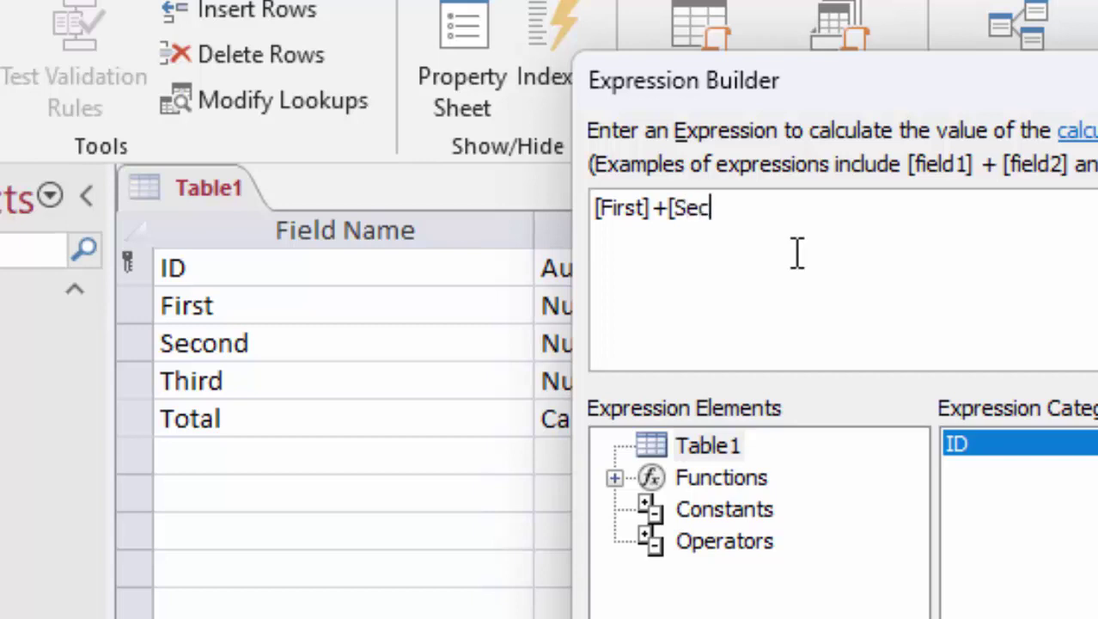
{"action": "type", "text": "ond]+[Third"}
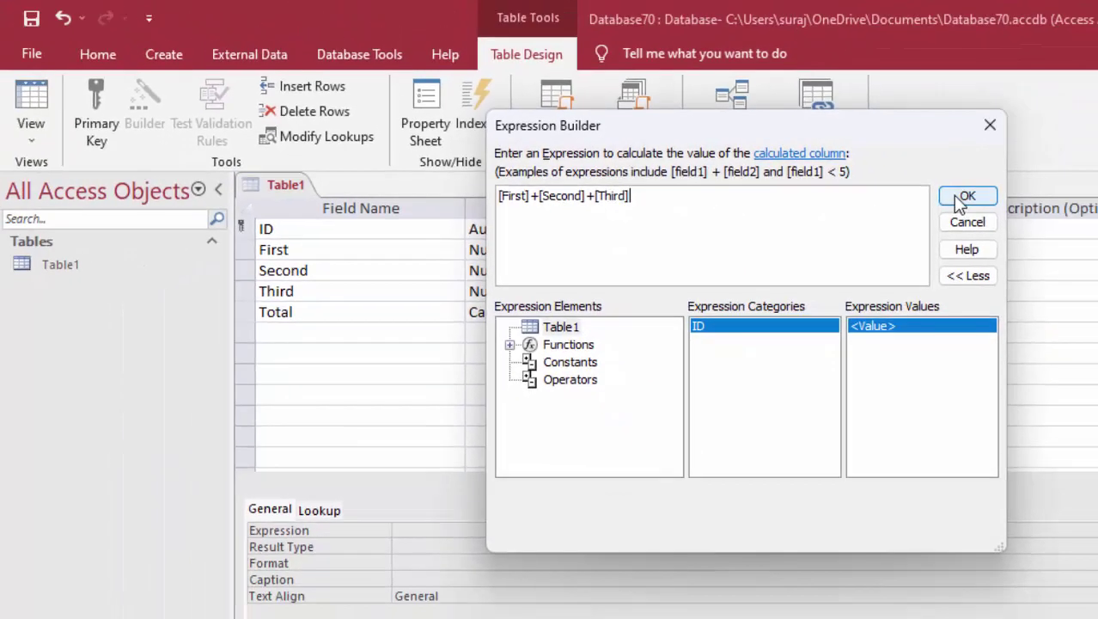
{"action": "left_click", "coordinate": [962, 197]}
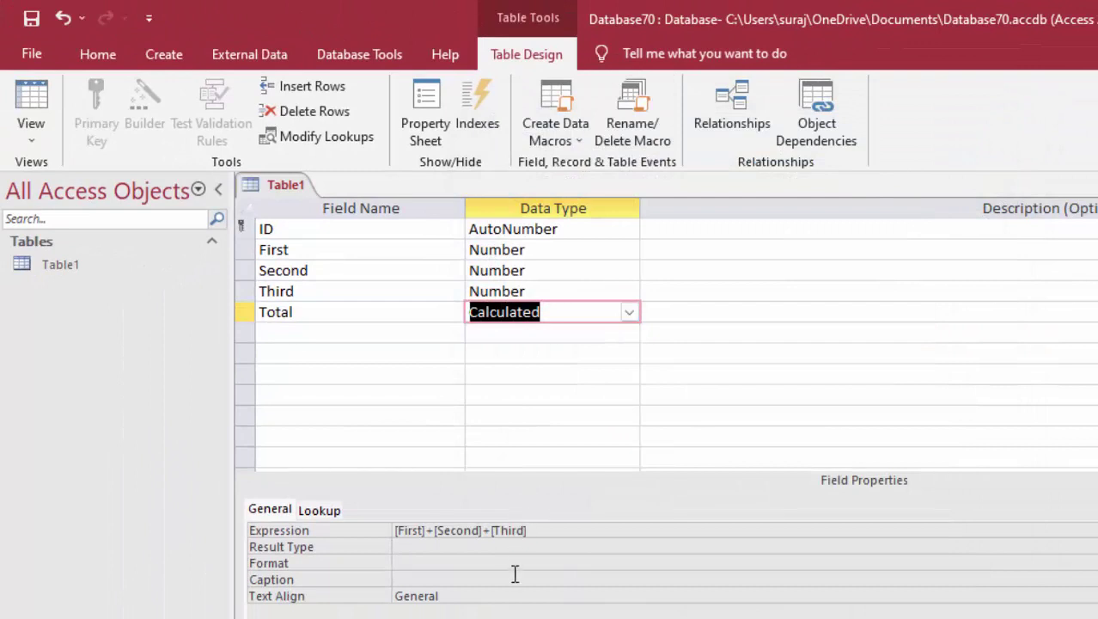
- Save the table, open its datasheet, and fill record 1 with 45, 66 and 88
{"action": "left_click", "coordinate": [43, 95]}
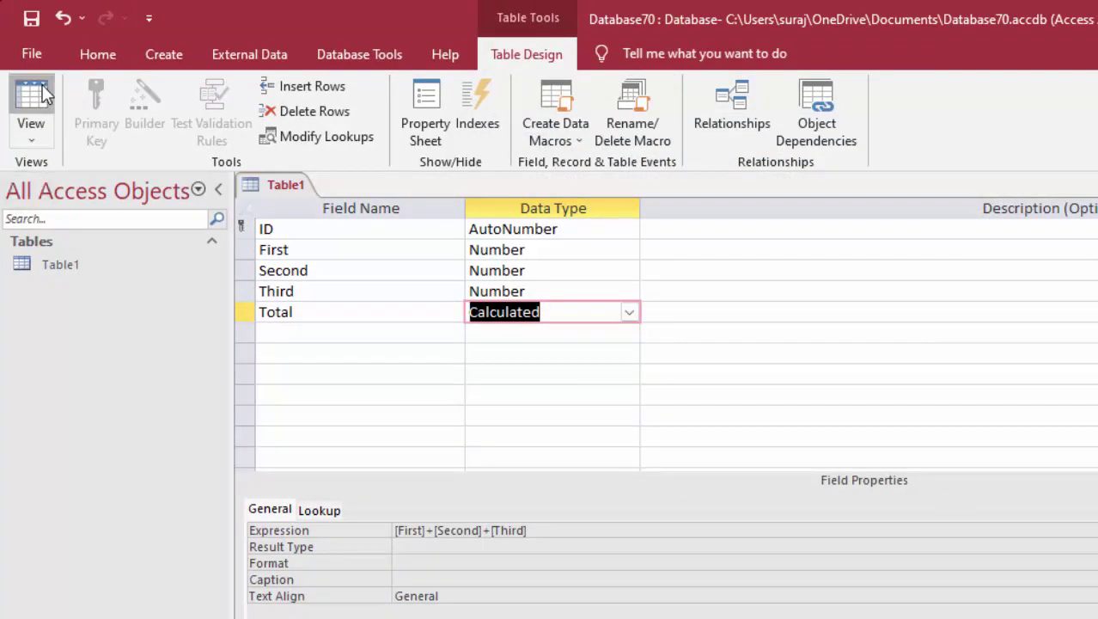
{"action": "left_click", "coordinate": [708, 473]}
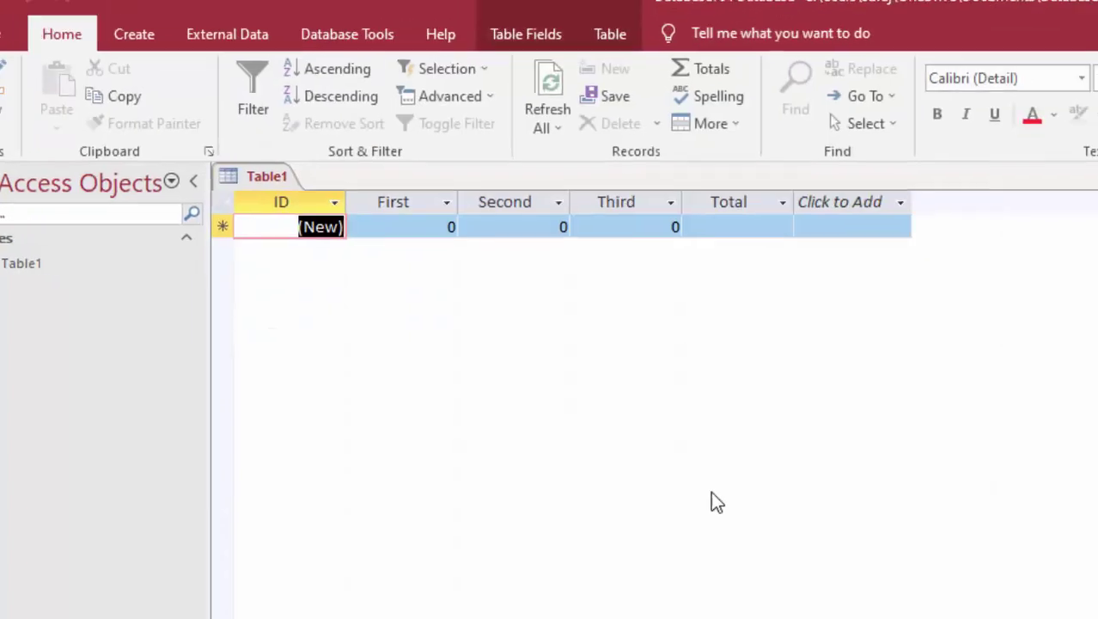
{"action": "key", "text": "Tab"}
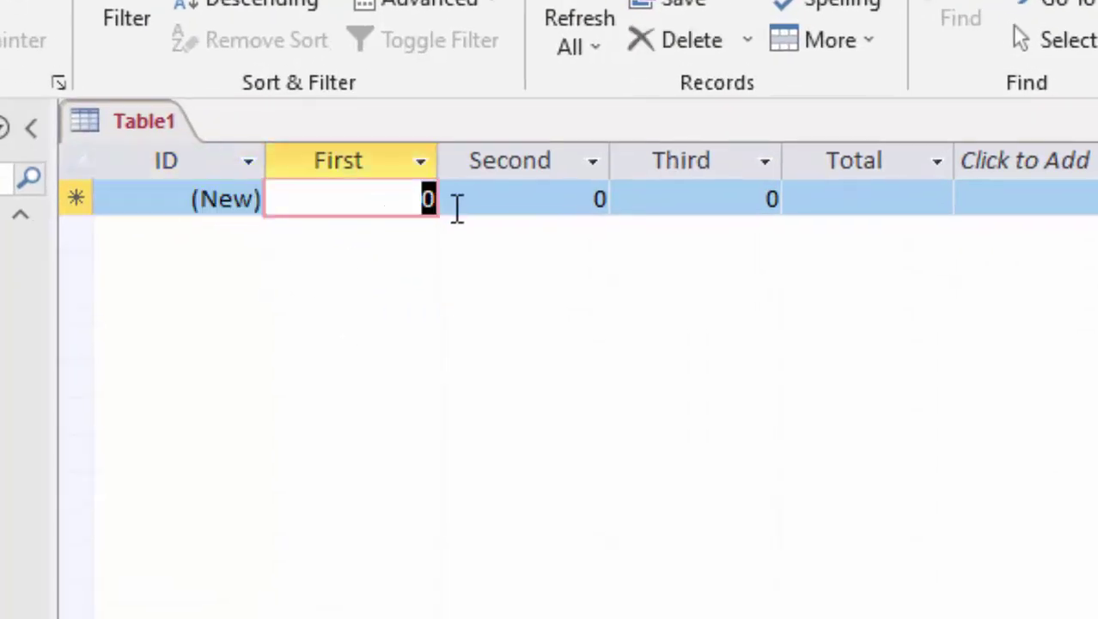
{"action": "key", "text": "BackSpace"}
{"action": "type", "text": "45"}
{"action": "key", "text": "Tab"}
{"action": "type", "text": "6"}
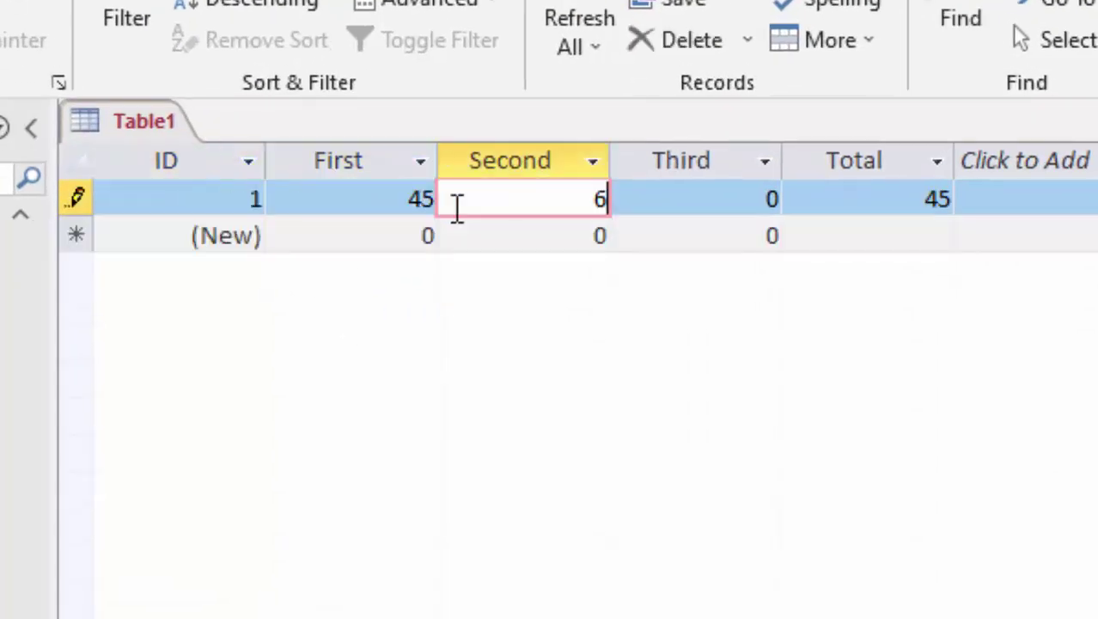
{"action": "type", "text": "6"}
{"action": "key", "text": "Tab"}
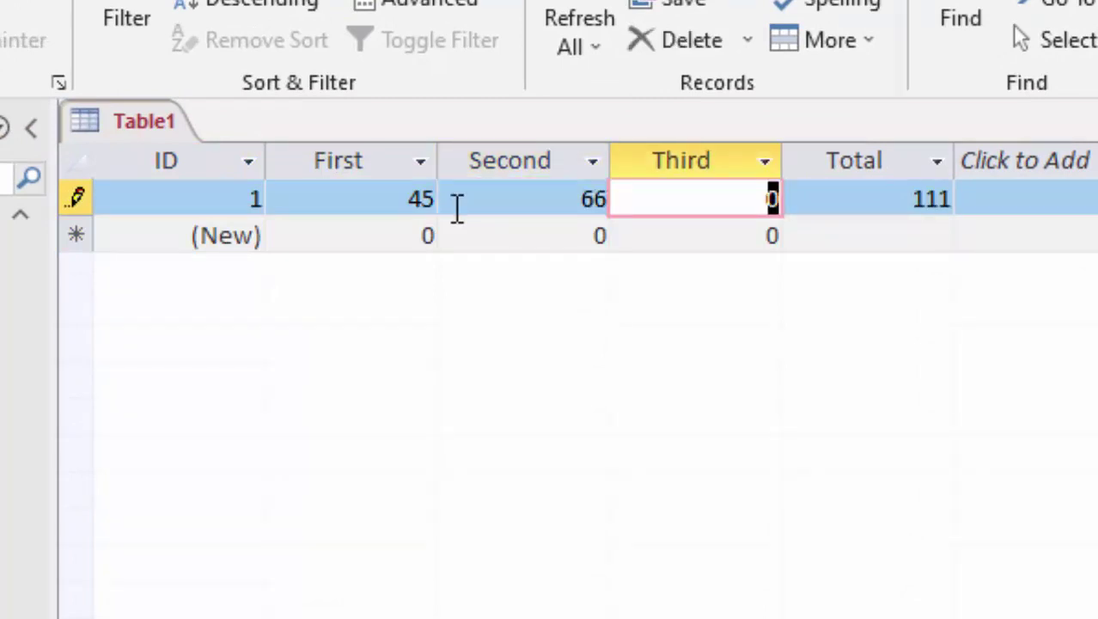
{"action": "key", "text": "BackSpace"}
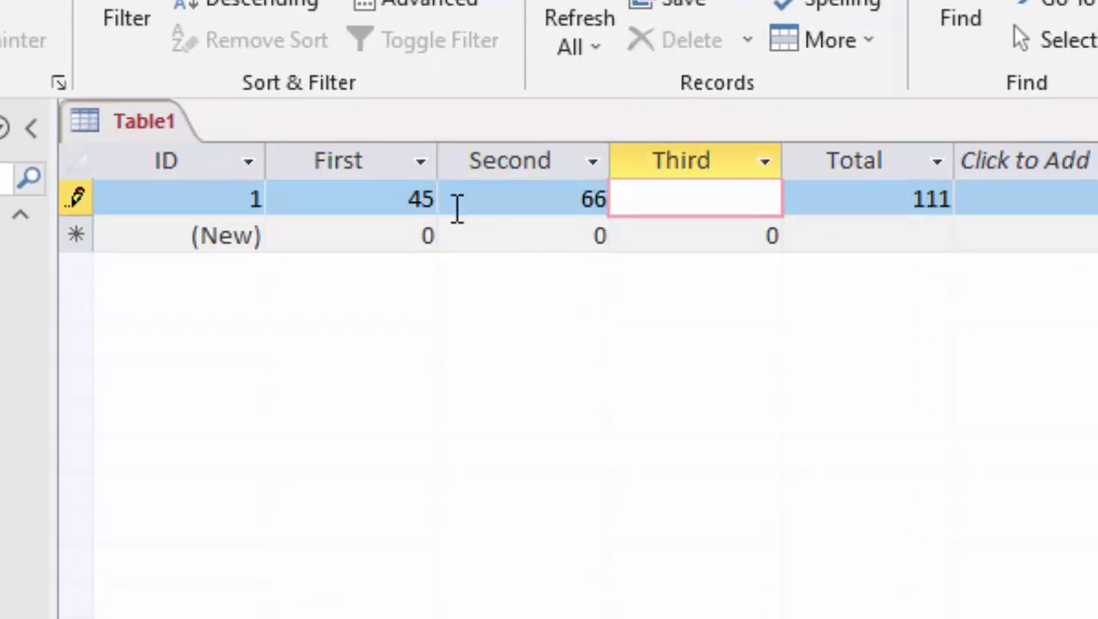
{"action": "type", "text": "88"}
{"action": "key", "text": "Tab"}
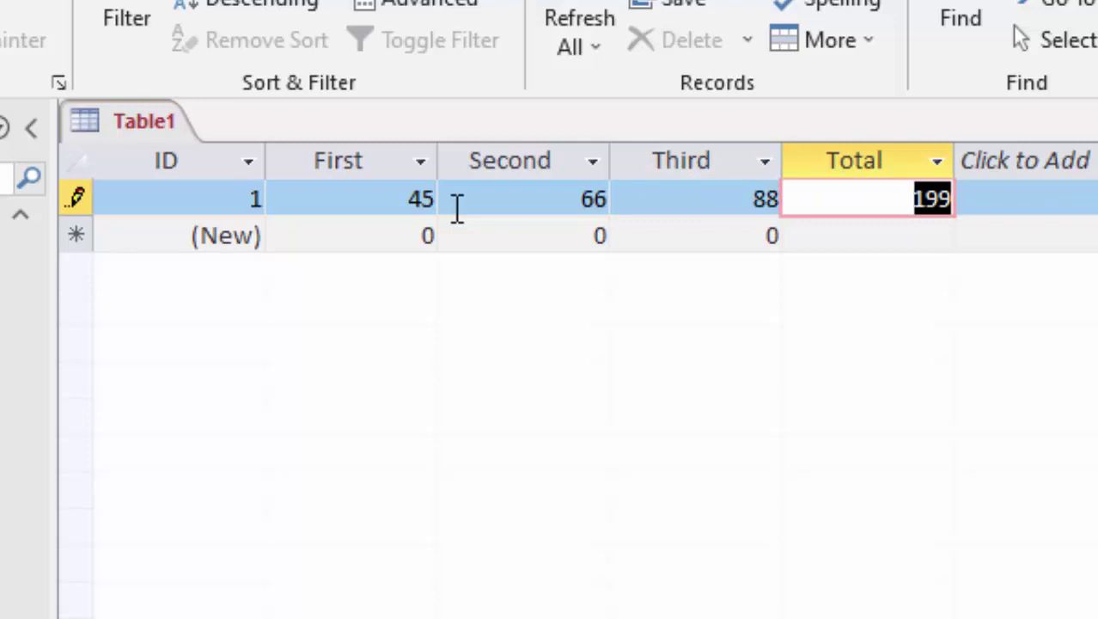
- Enter record 2 with First 58.9, Second 78 and Third 54
{"action": "key", "text": "Tab"}
{"action": "key", "text": "Tab"}
{"action": "type", "text": "5"}
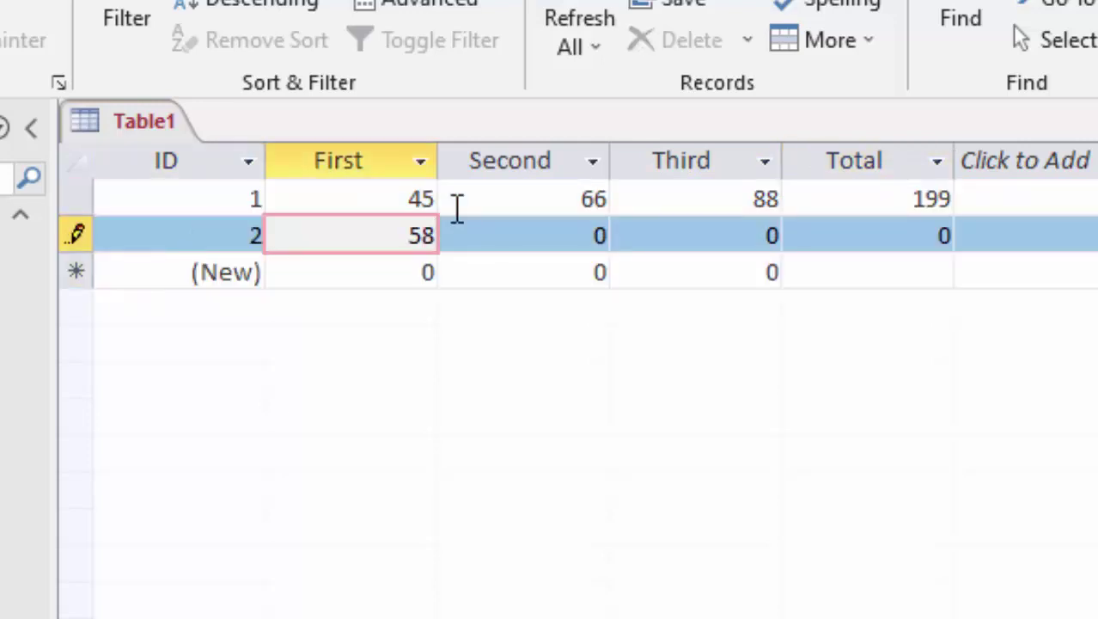
{"action": "key", "text": "BackSpace"}
{"action": "key", "text": "BackSpace"}
{"action": "type", "text": "58.9"}
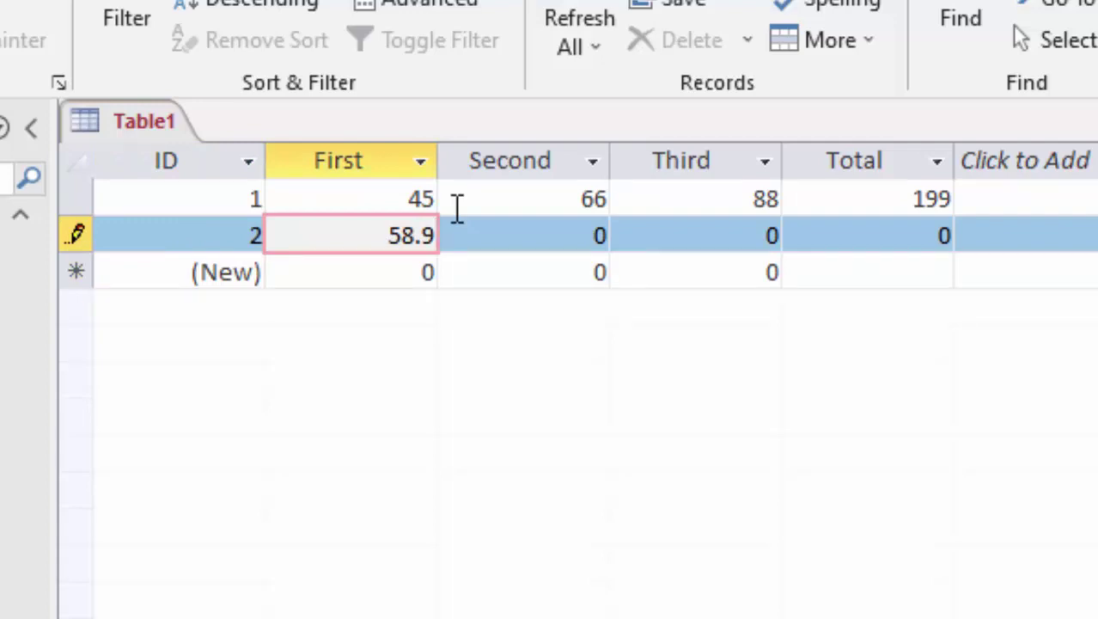
{"action": "key", "text": "Tab"}
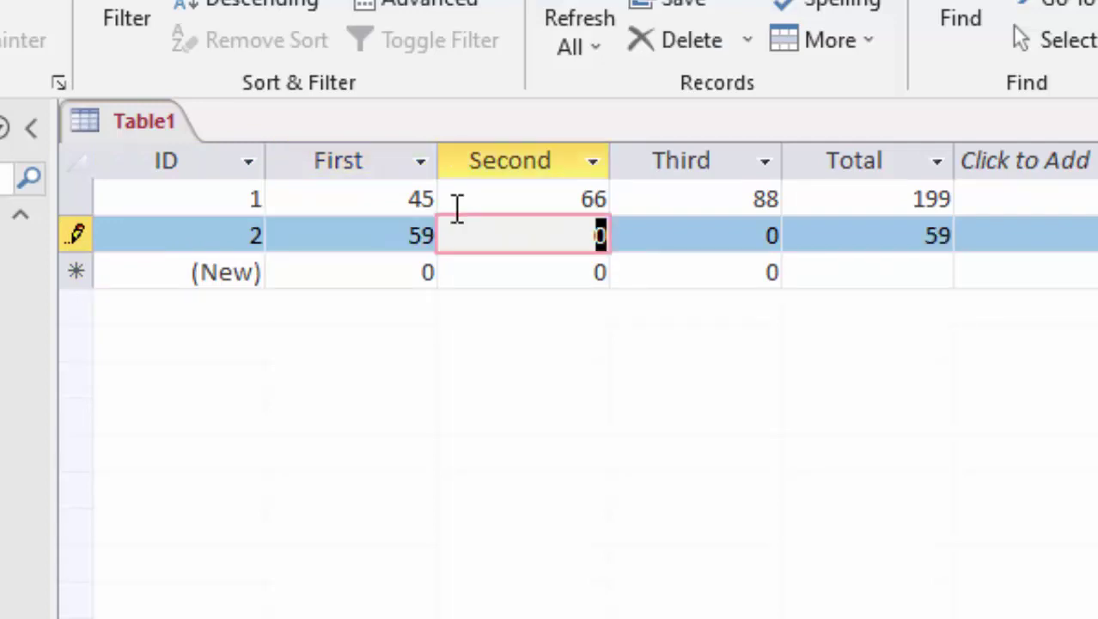
{"action": "type", "text": "78"}
{"action": "key", "text": "Tab"}
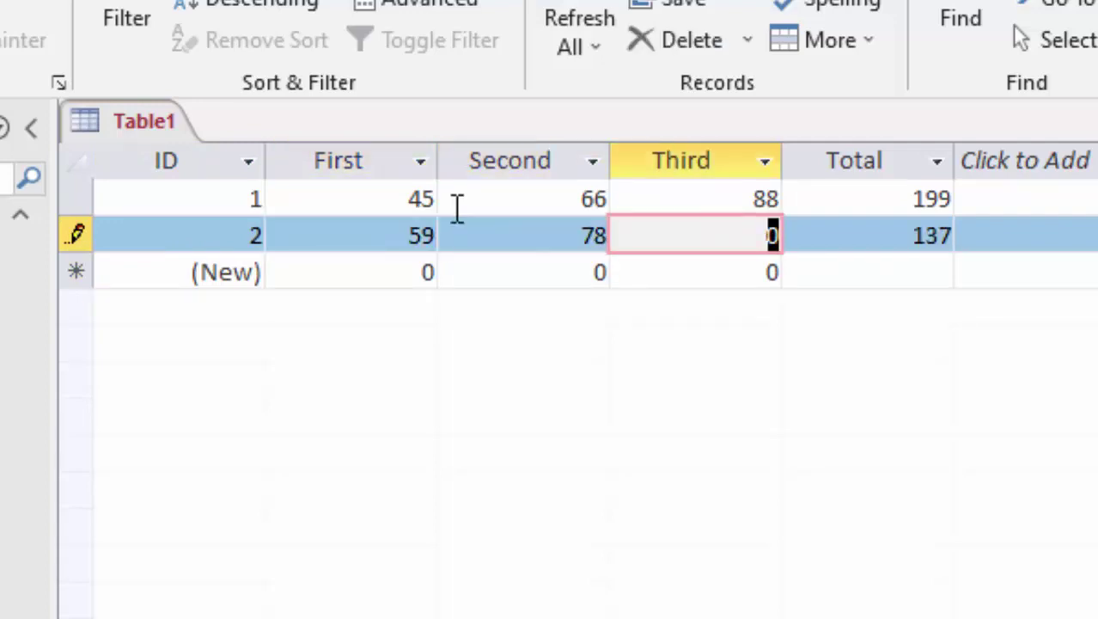
{"action": "type", "text": "54"}
{"action": "key", "text": "Tab"}
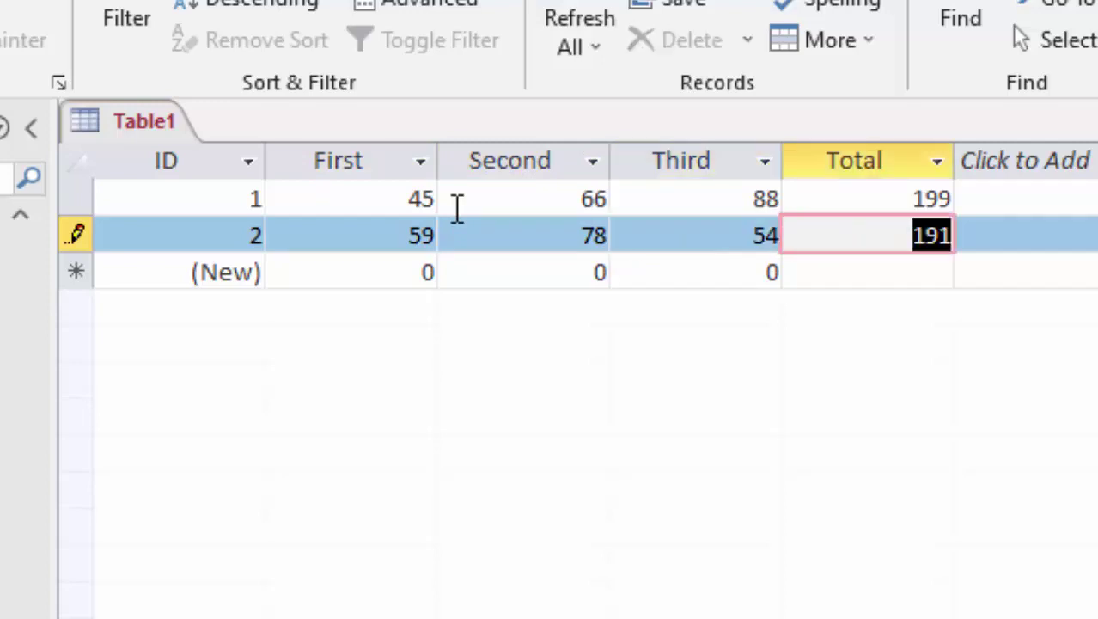
{"action": "key", "text": "Tab"}
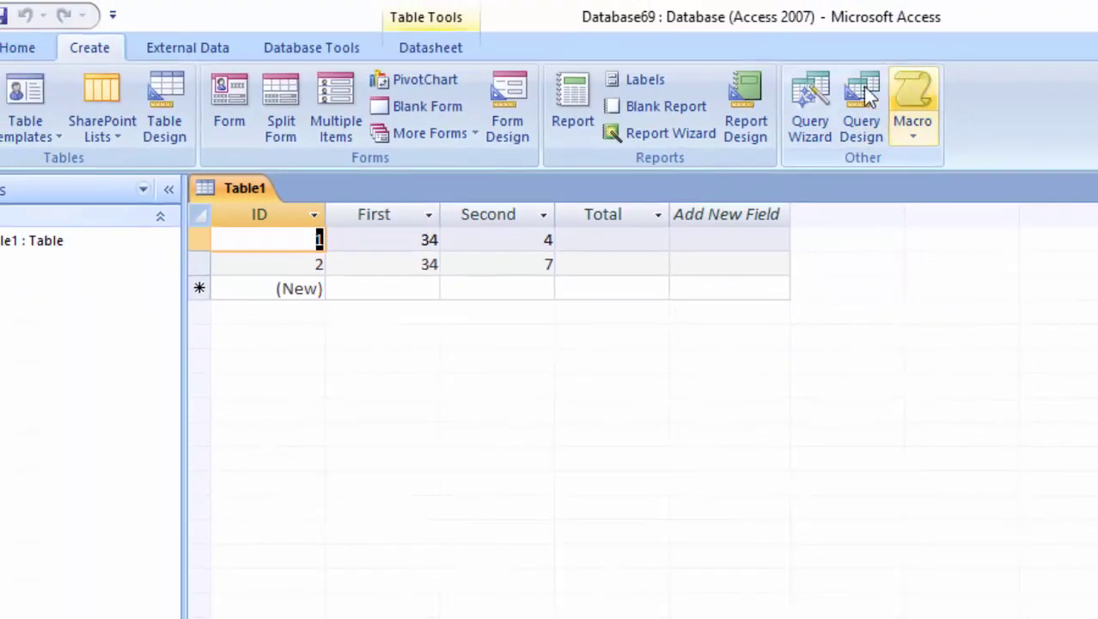
- Start a new query on Table1 with First, Second and Total columns
{"action": "left_click", "coordinate": [862, 91]}
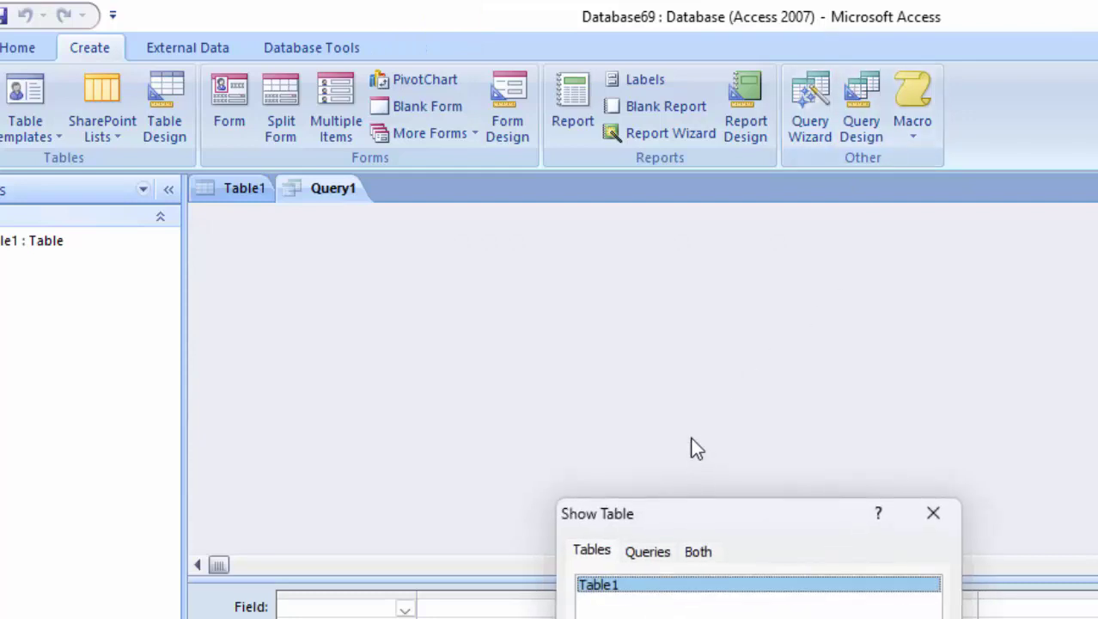
{"action": "left_click_drag", "start_coordinate": [689, 513], "coordinate": [589, 207]}
{"action": "left_click", "coordinate": [713, 544]}
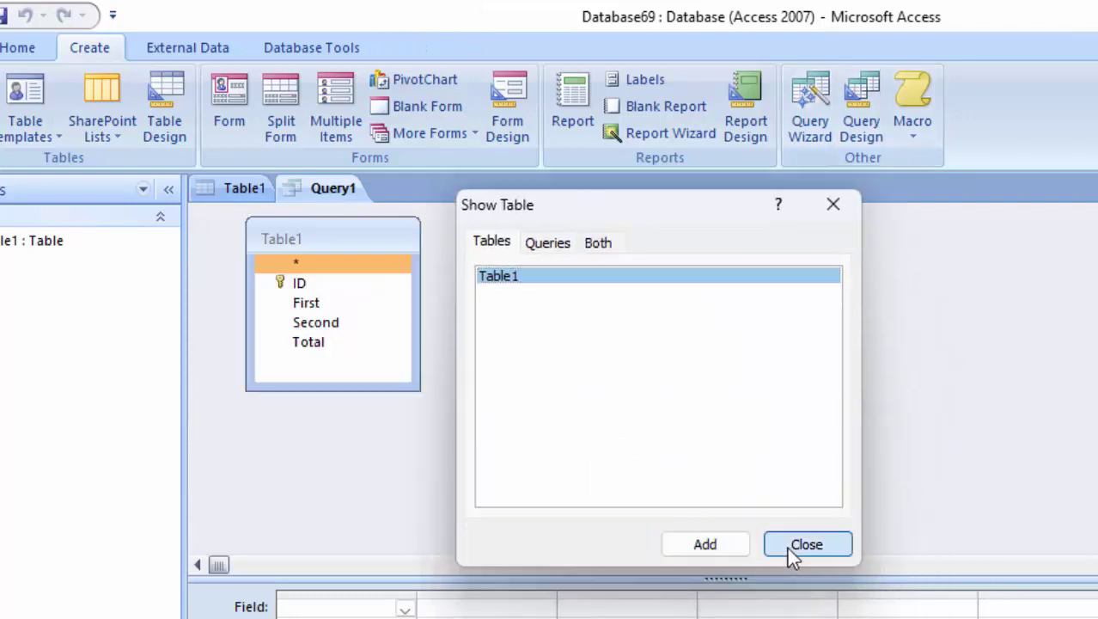
{"action": "left_click", "coordinate": [787, 547]}
{"action": "left_click", "coordinate": [308, 307]}
{"action": "double_click", "coordinate": [311, 306]}
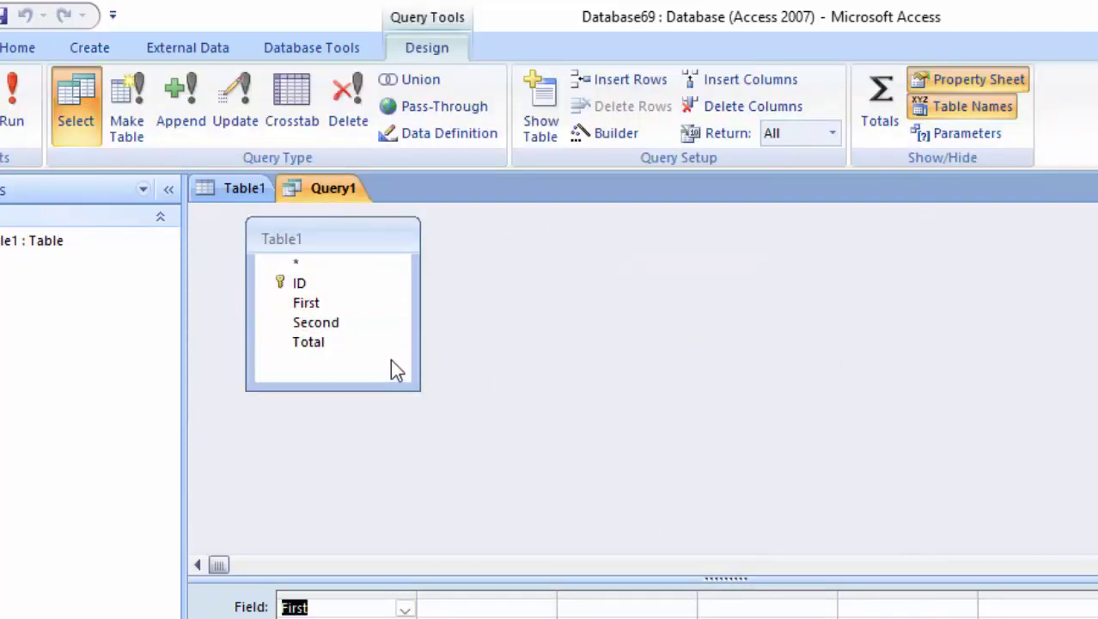
{"action": "double_click", "coordinate": [336, 325]}
{"action": "left_click", "coordinate": [341, 341]}
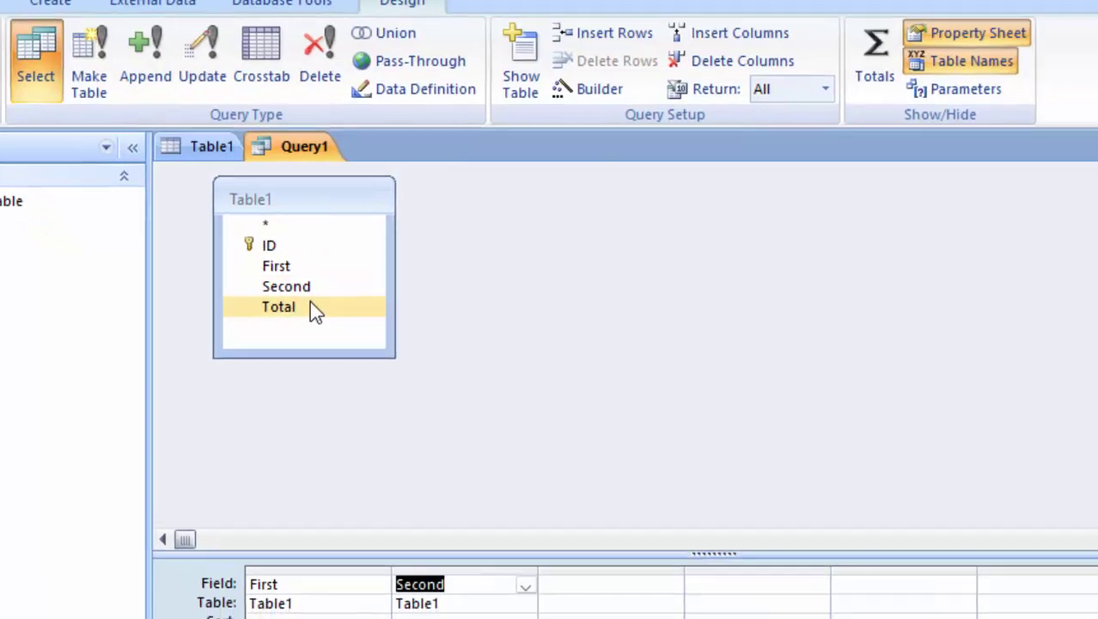
{"action": "double_click", "coordinate": [342, 341]}
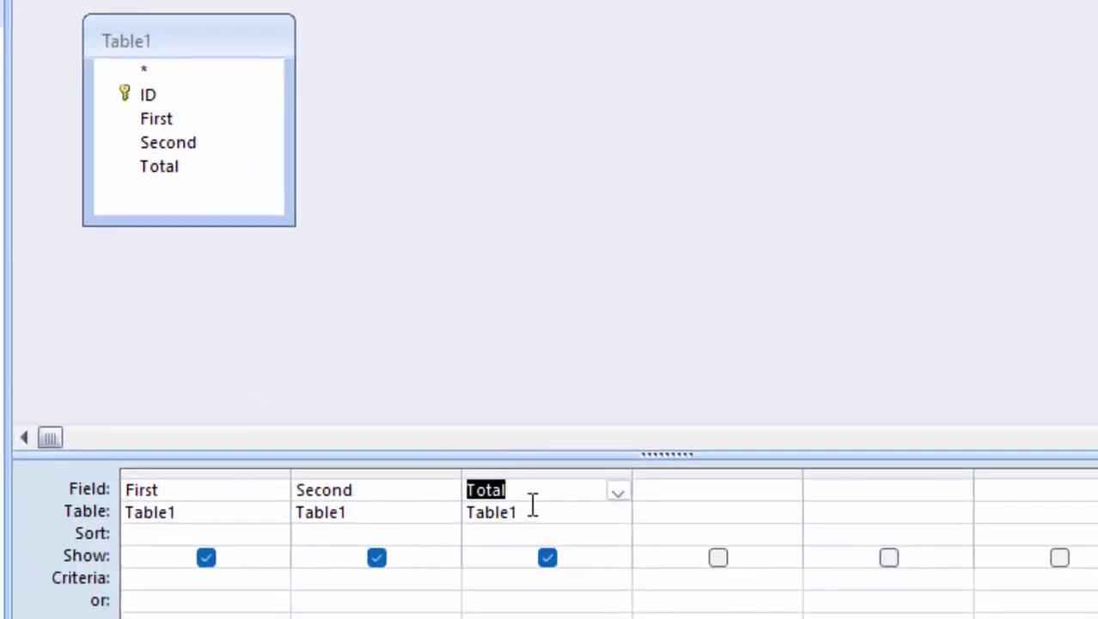
- Change the third column to the expression Total:[First]+[Second]
{"action": "left_click", "coordinate": [531, 491]}
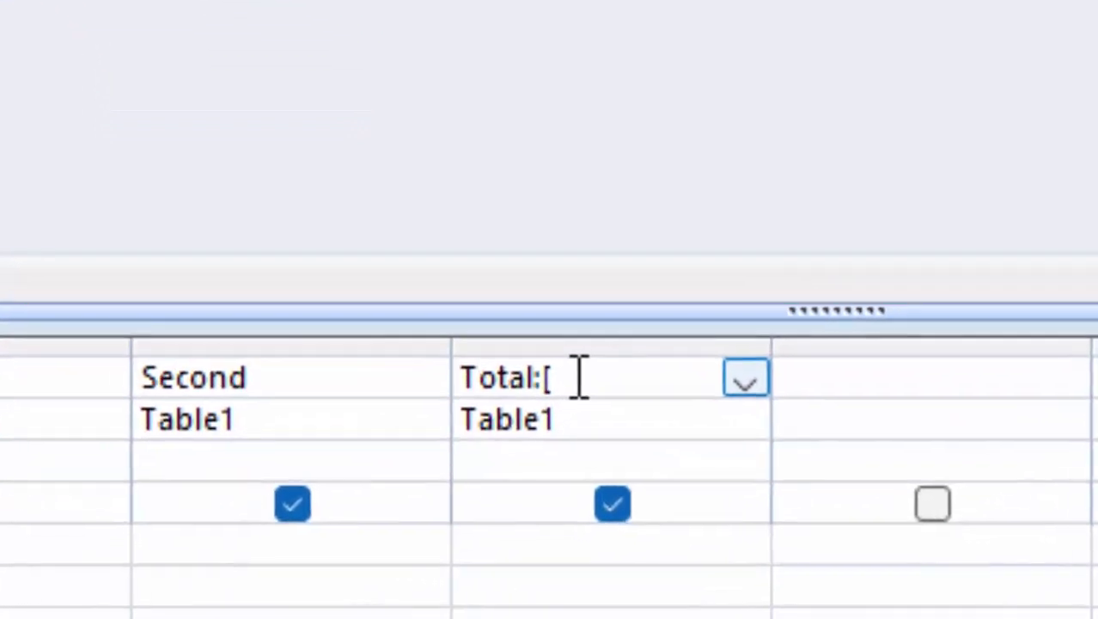
{"action": "type", "text": "Firs"}
{"action": "key", "text": "BackSpace"}
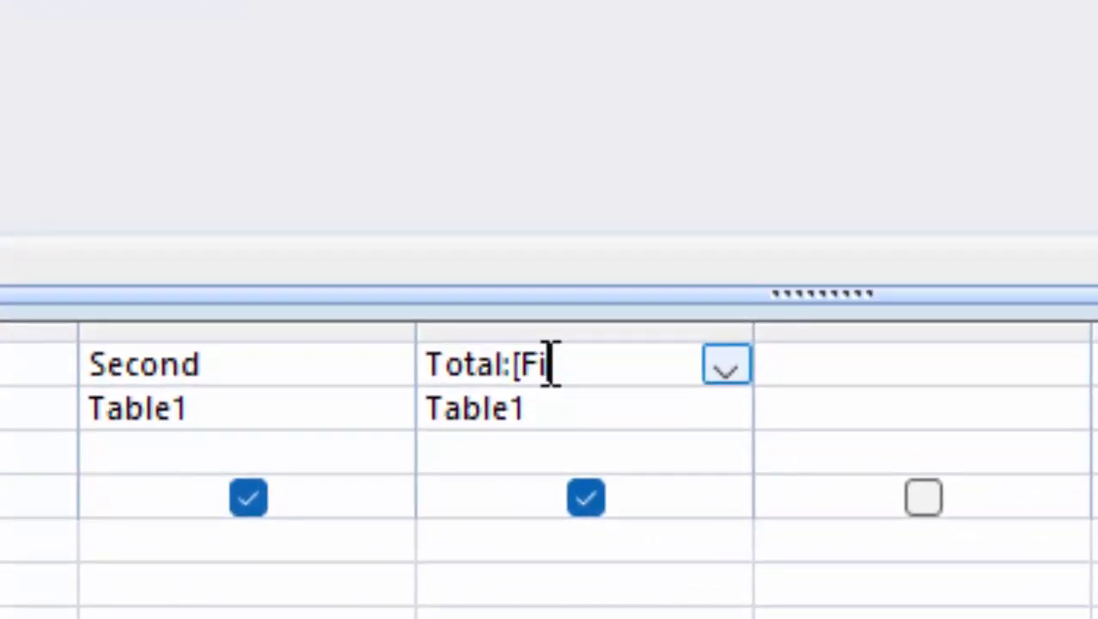
{"action": "type", "text": "st"}
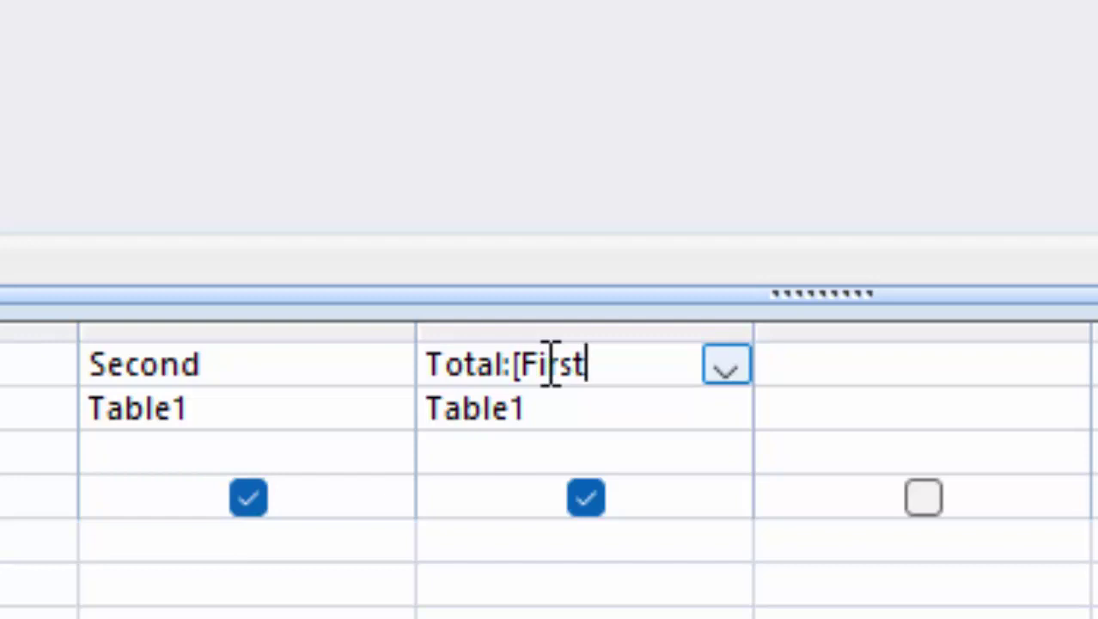
{"action": "type", "text": "]+["}
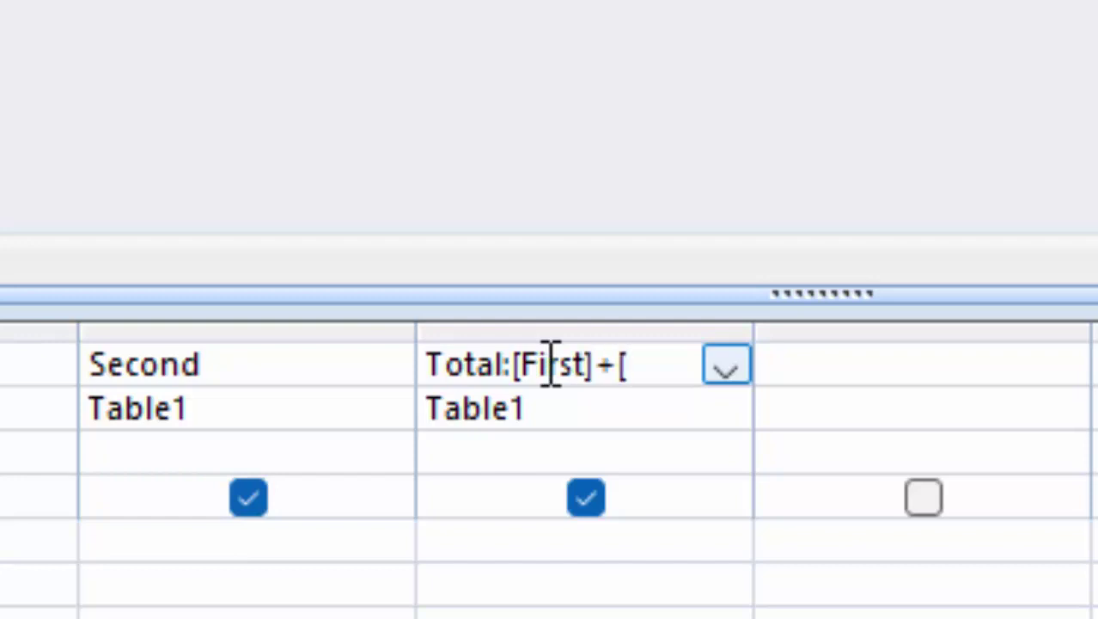
{"action": "type", "text": "Seco"}
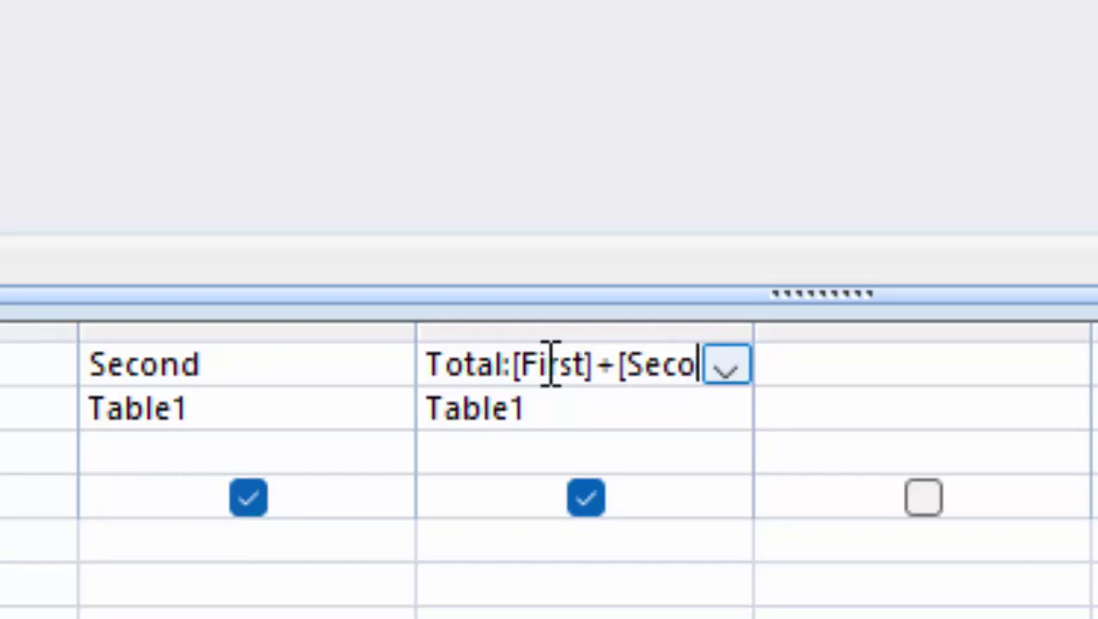
{"action": "type", "text": "nd]"}
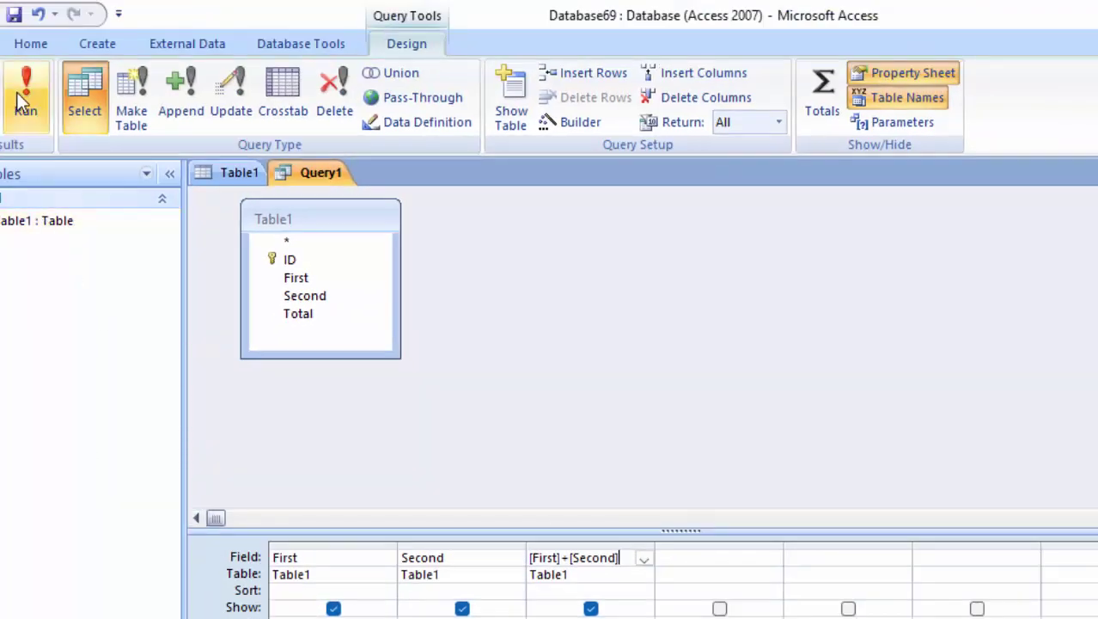
- Run the query to display its results
{"action": "left_click", "coordinate": [17, 91]}
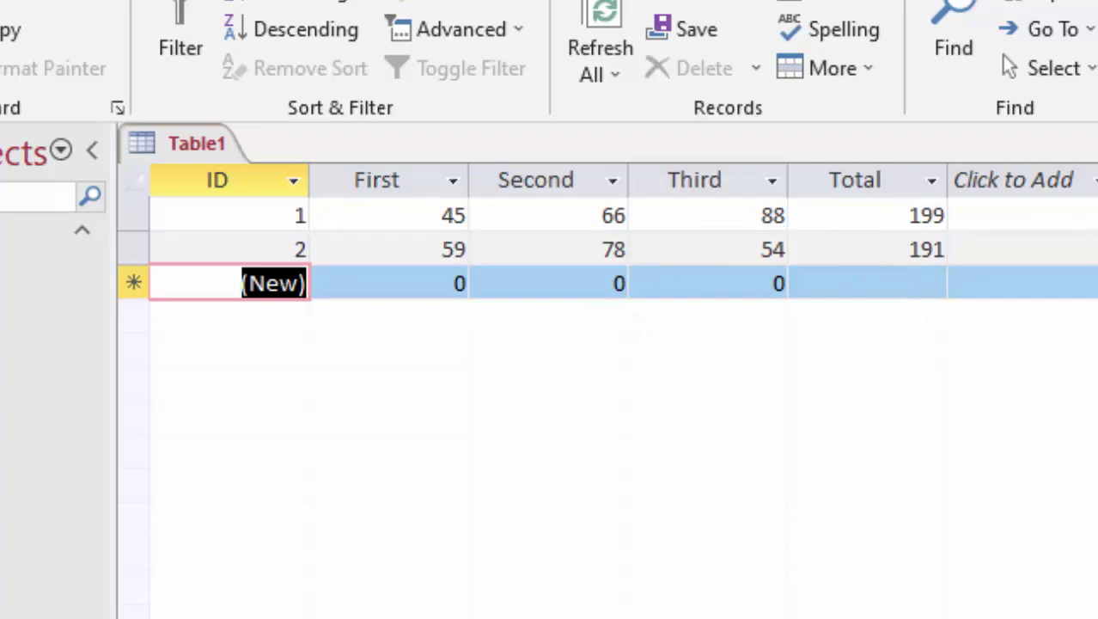
- Switch Table1 to Design View and check that First's data type is still Number
{"action": "left_click", "coordinate": [8, 52]}
{"action": "left_click", "coordinate": [17, 163]}
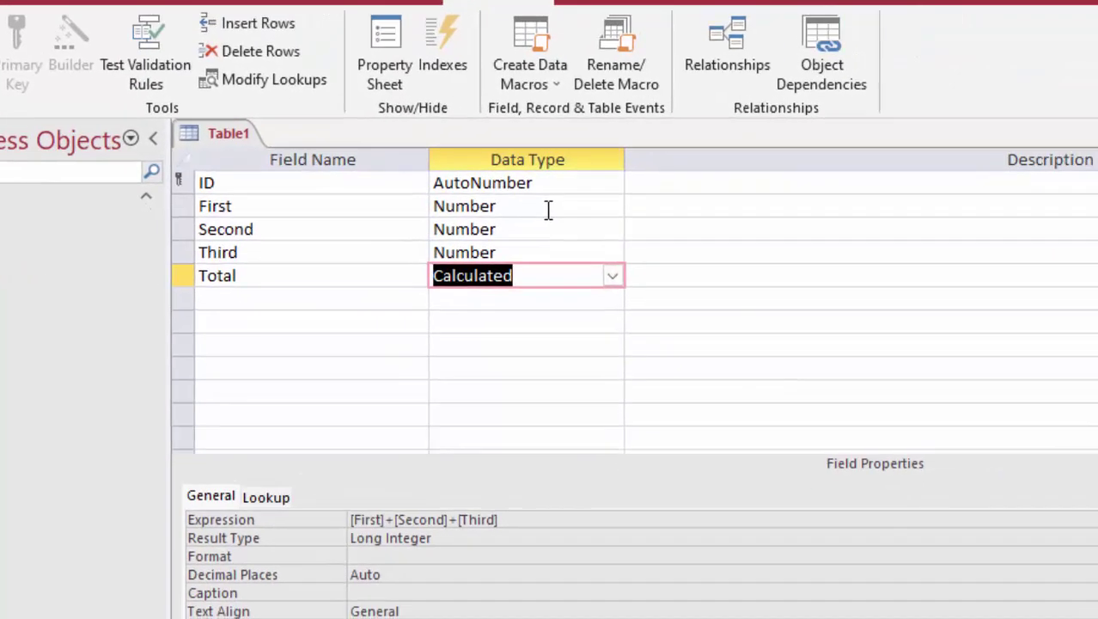
{"action": "left_click", "coordinate": [555, 257]}
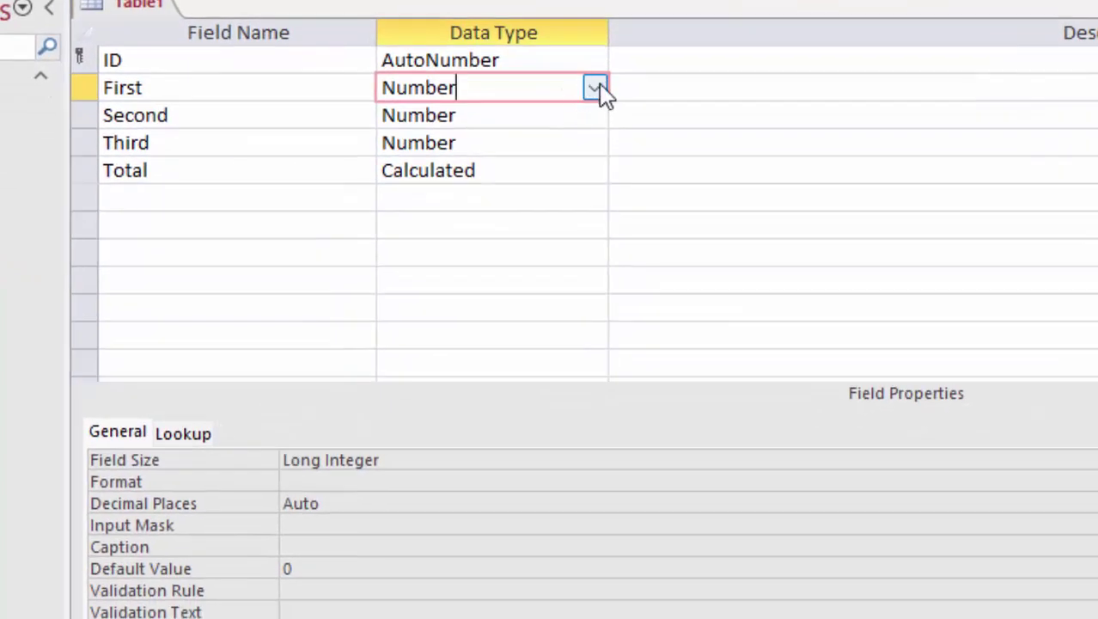
{"action": "left_click", "coordinate": [595, 89]}
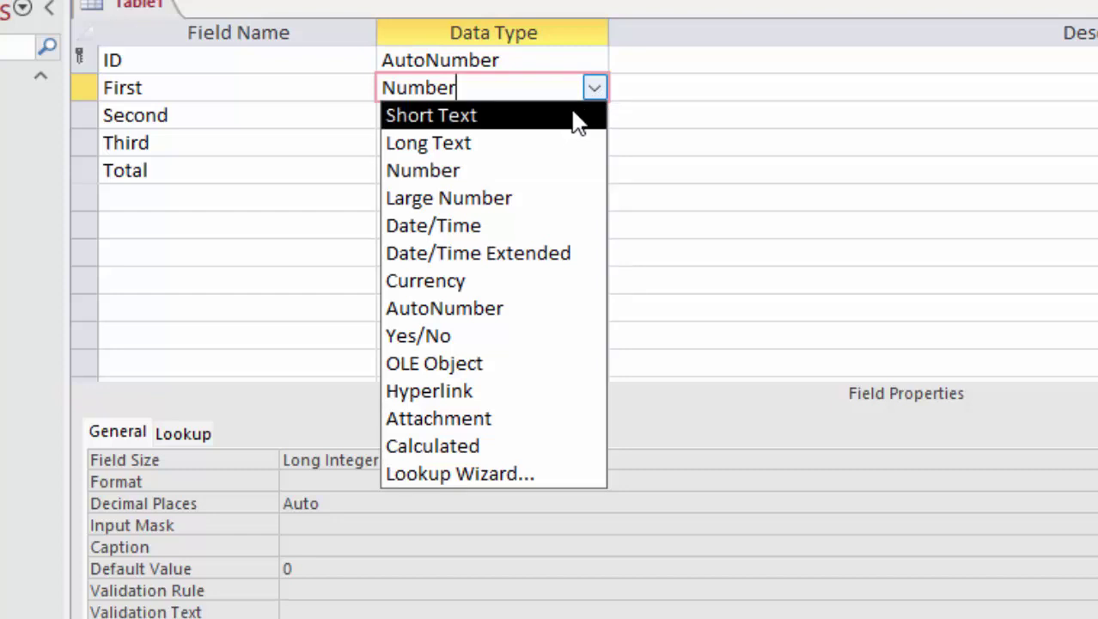
{"action": "left_click", "coordinate": [649, 151]}
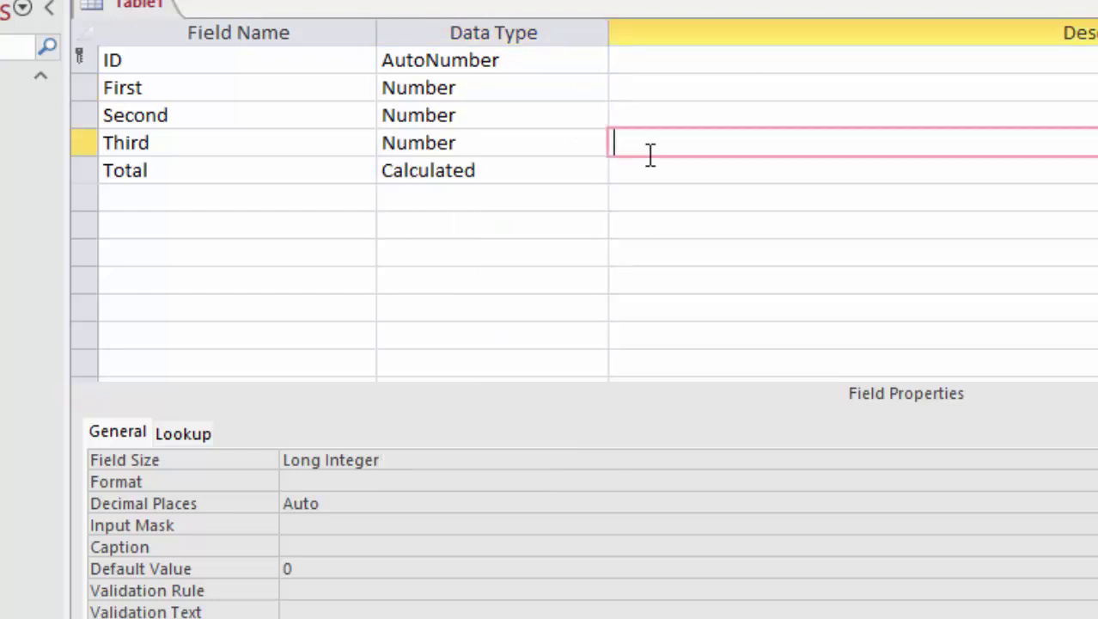
{"action": "left_click", "coordinate": [515, 93]}
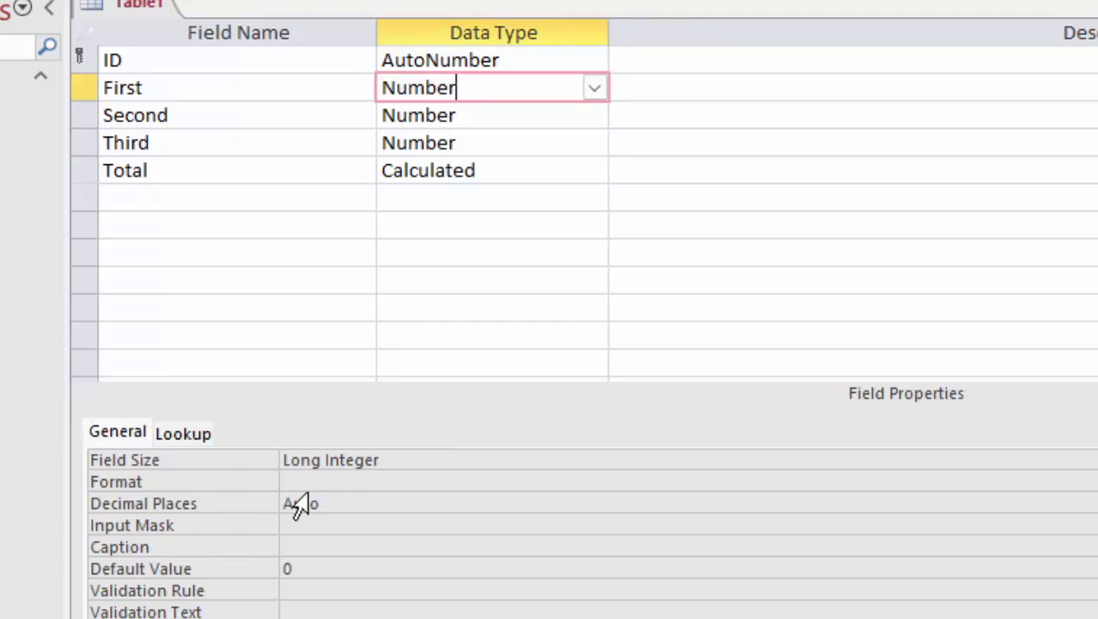
- Set the Second field's Field Size to Double
{"action": "key", "text": "Down"}
{"action": "left_click", "coordinate": [955, 350]}
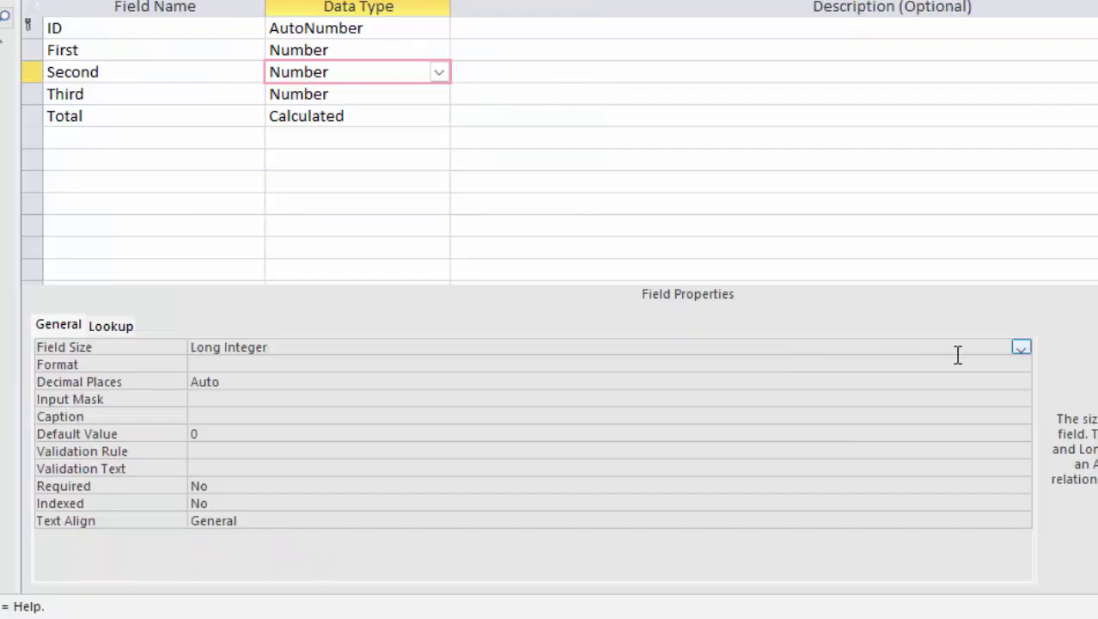
{"action": "left_click", "coordinate": [1021, 349]}
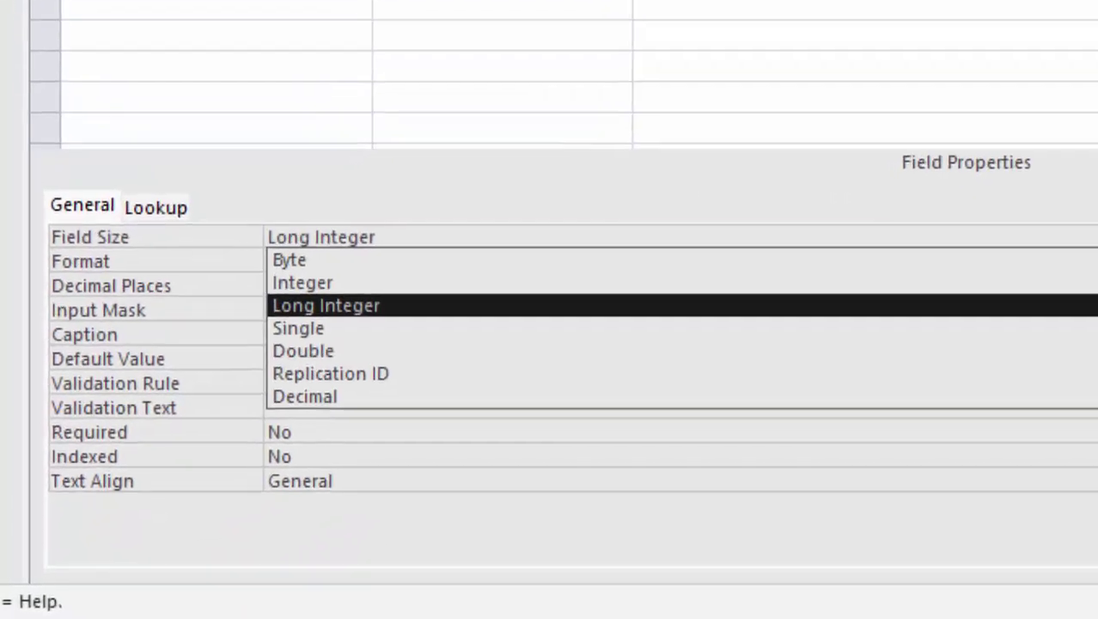
{"action": "key", "text": "Down"}
{"action": "key", "text": "Down"}
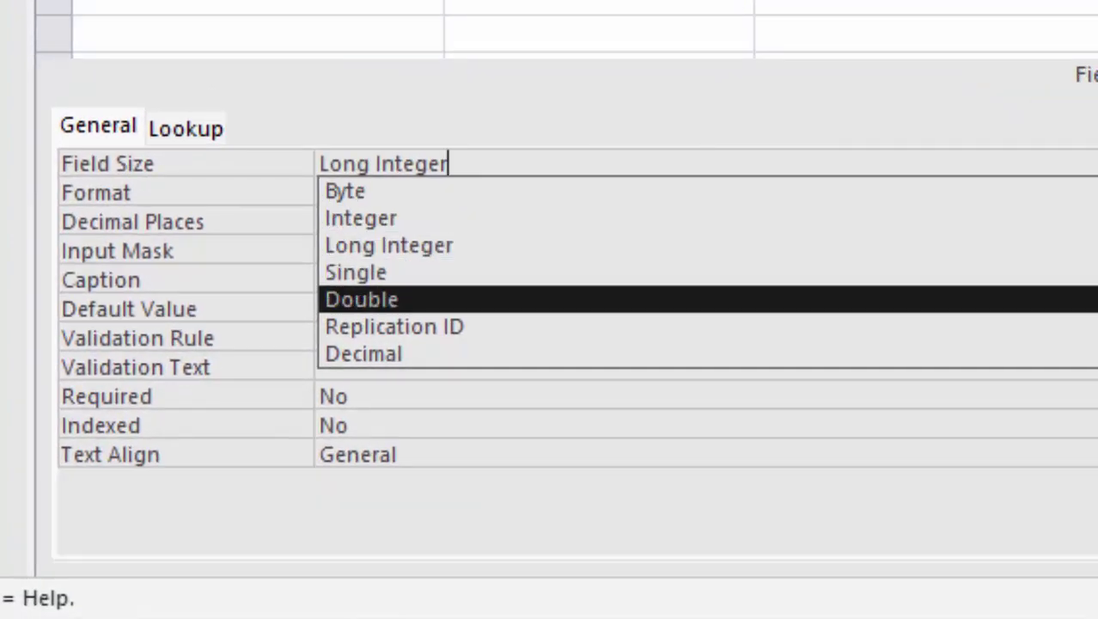
{"action": "key", "text": "Return"}
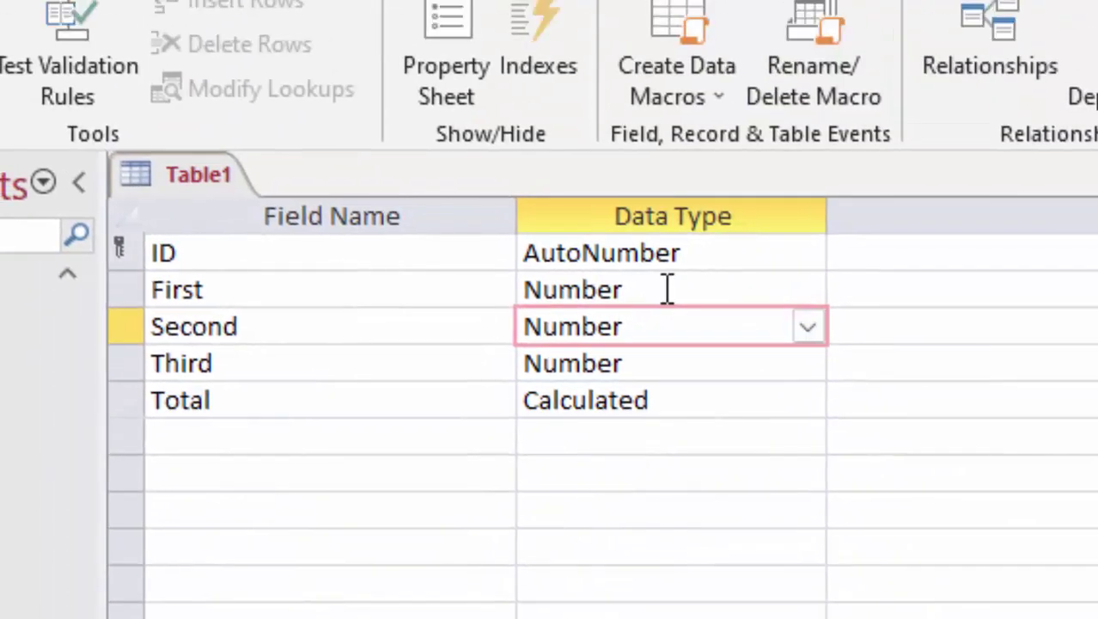
- Keep First as a Number field and set its Field Size to Double
{"action": "left_click", "coordinate": [667, 289]}
{"action": "left_click", "coordinate": [807, 290]}
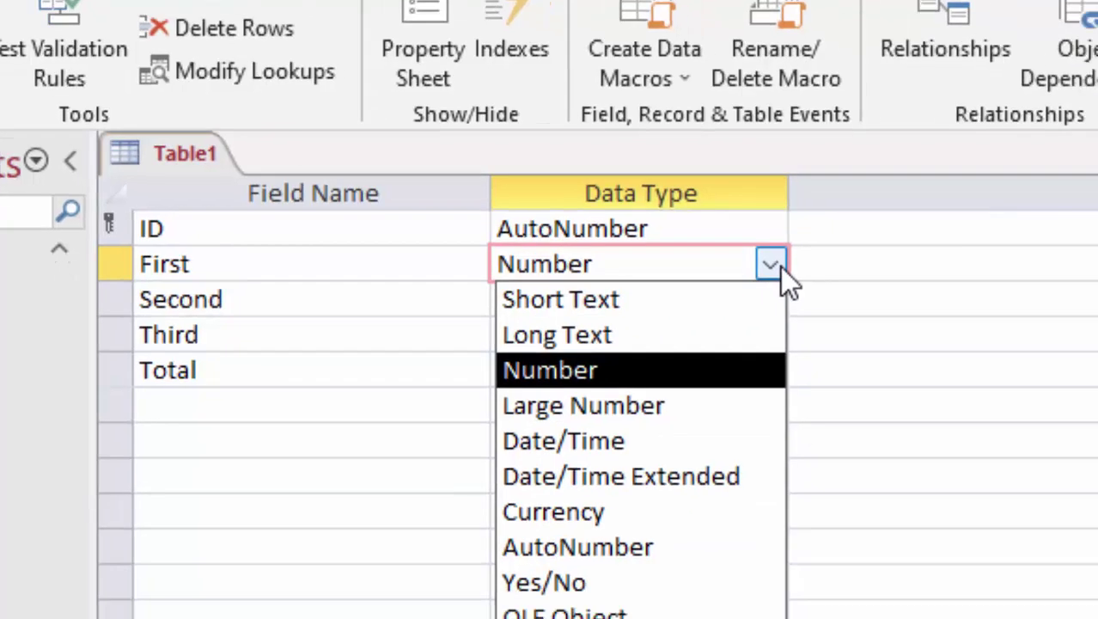
{"action": "left_click", "coordinate": [808, 292]}
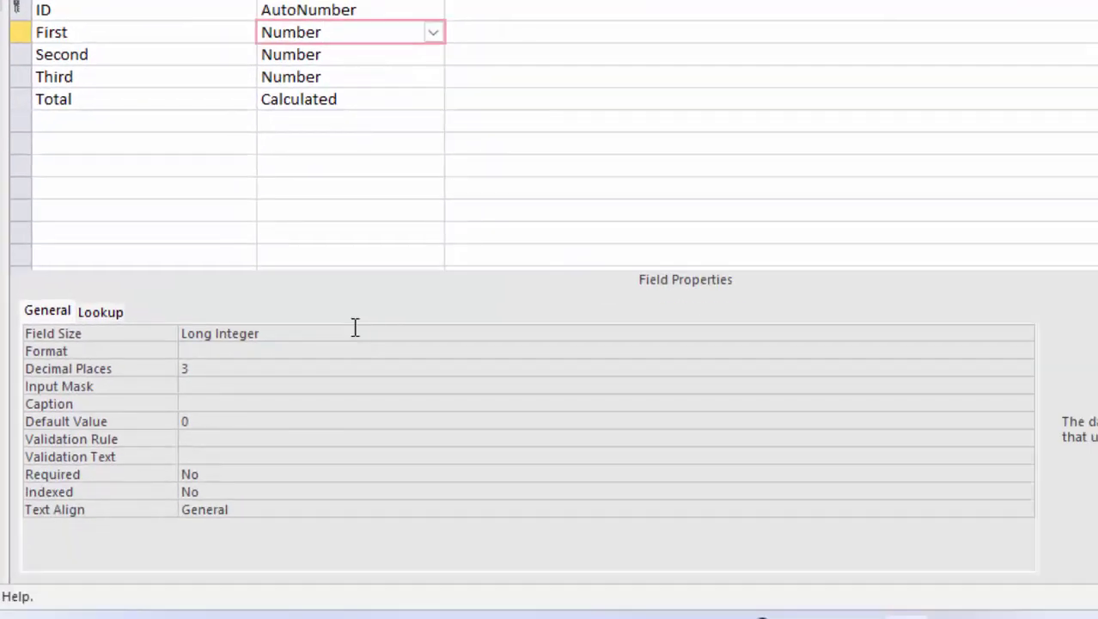
{"action": "left_click", "coordinate": [355, 331]}
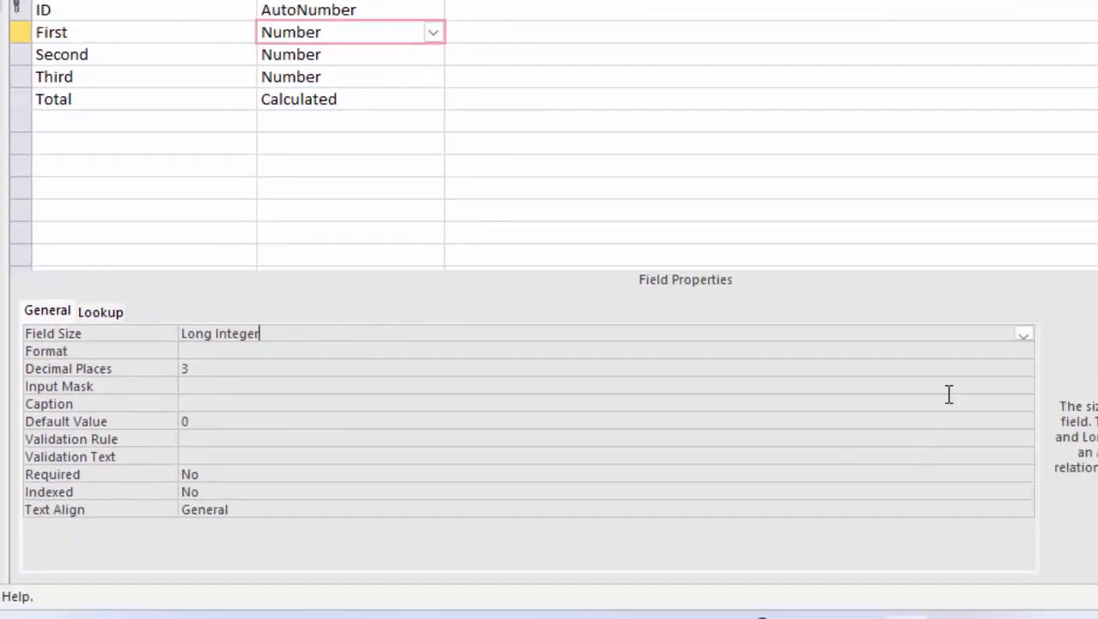
{"action": "left_click", "coordinate": [1022, 334]}
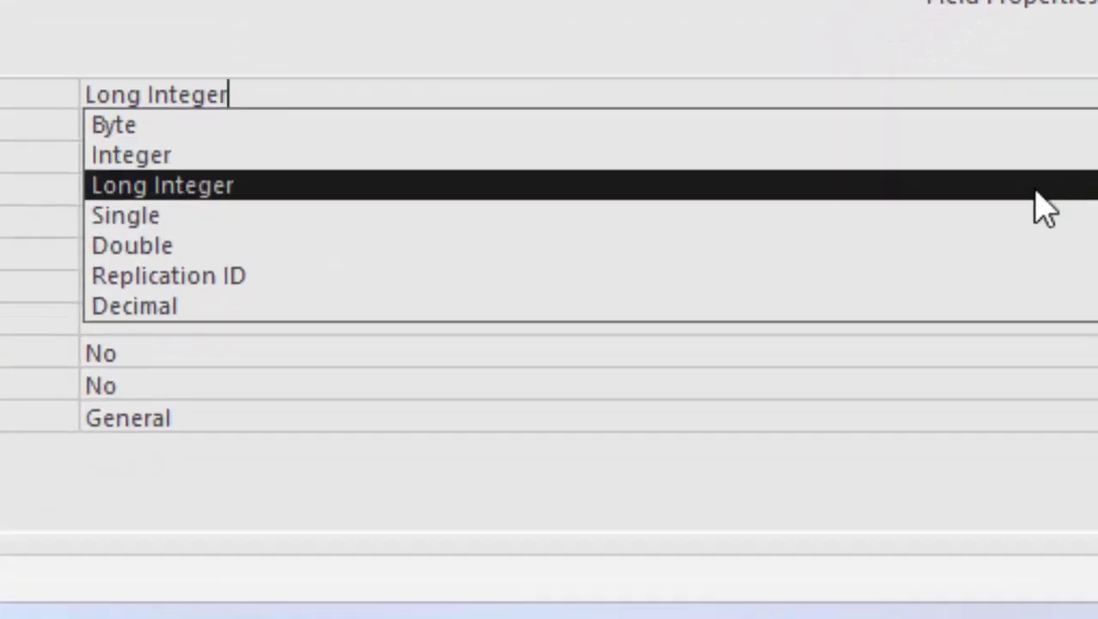
{"action": "left_click", "coordinate": [781, 340]}
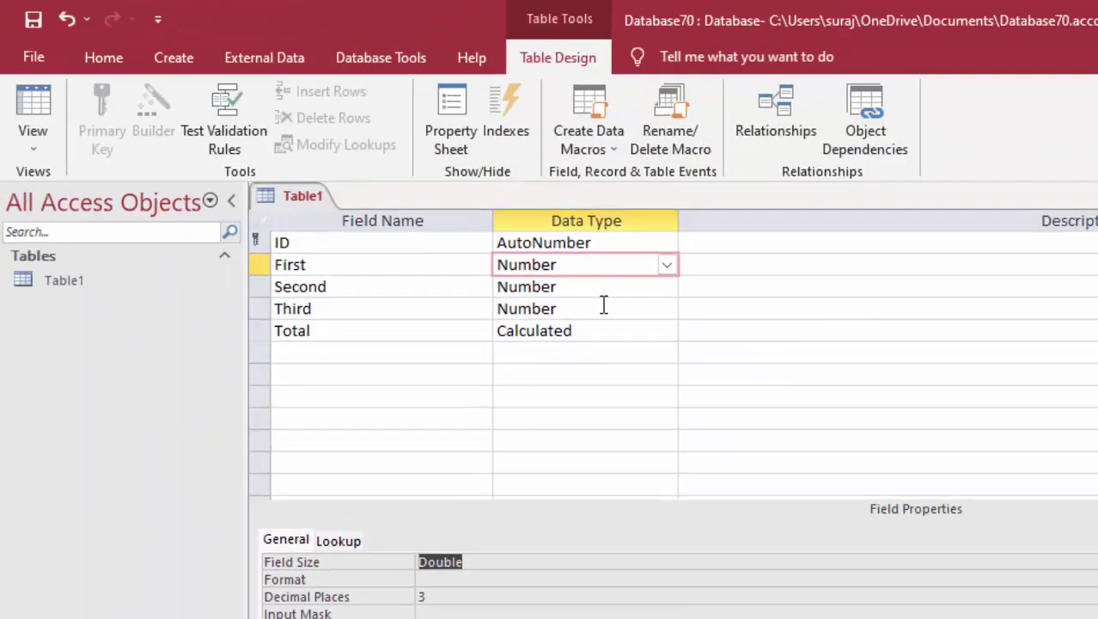
- Set the Third field's Field Size to Double
{"action": "left_click", "coordinate": [604, 310]}
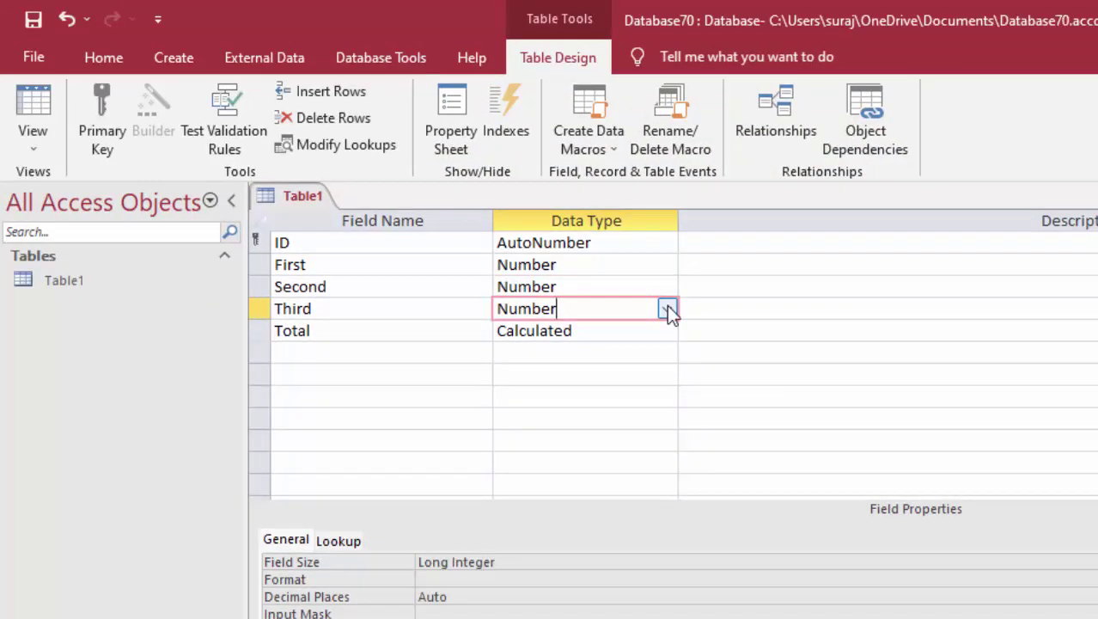
{"action": "key", "text": "BackSpace"}
{"action": "key", "text": "BackSpace"}
{"action": "key", "text": "BackSpace"}
{"action": "left_click", "coordinate": [597, 561]}
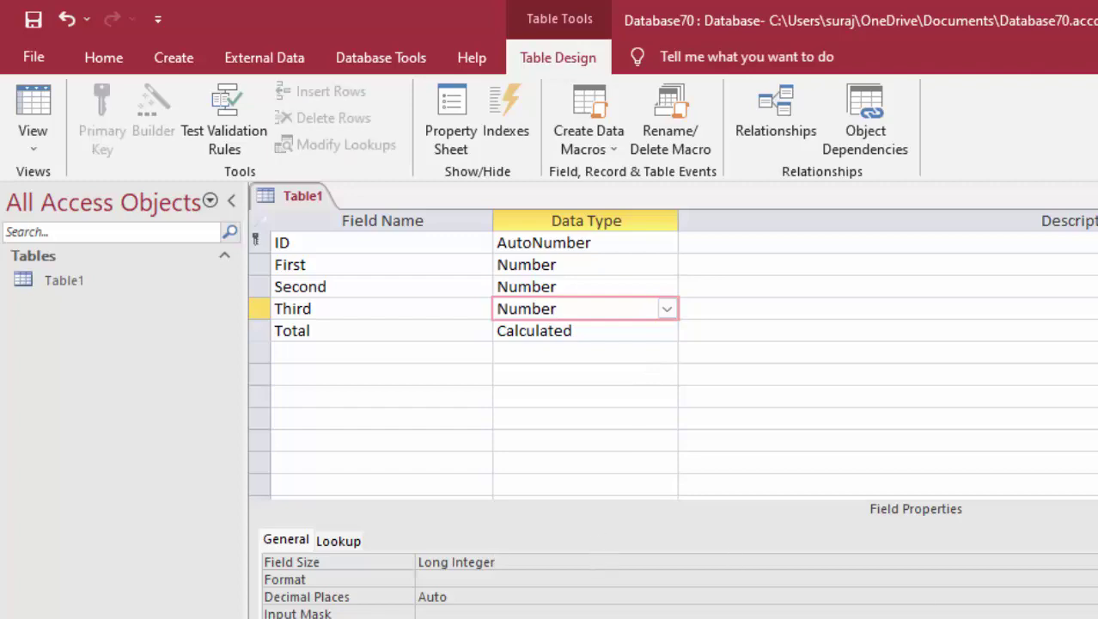
{"action": "key", "text": "alt+Down"}
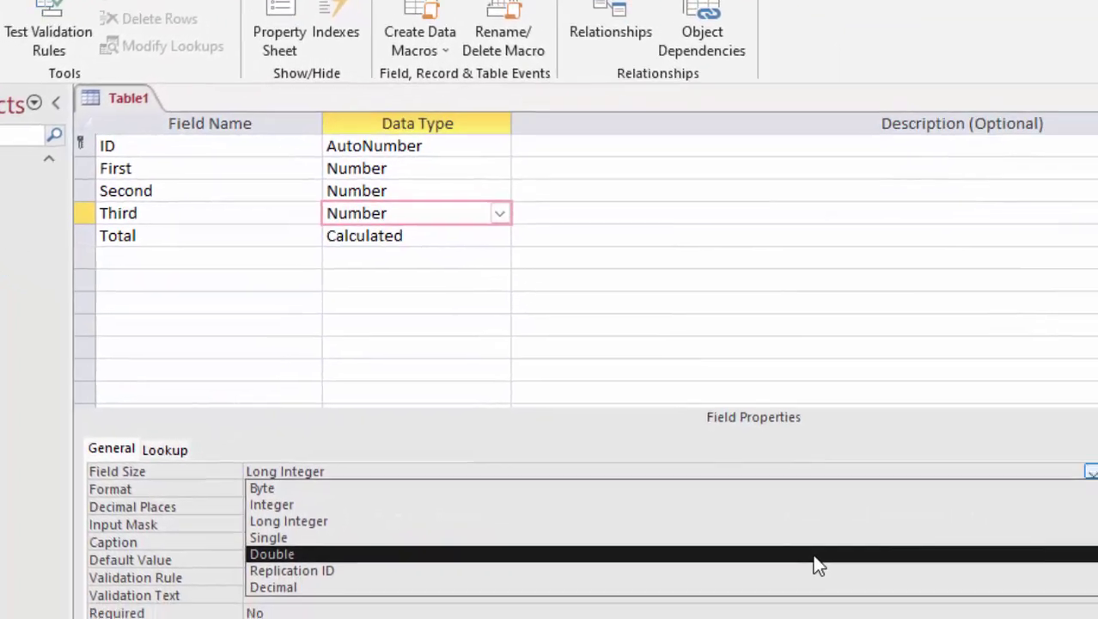
{"action": "left_click", "coordinate": [948, 618]}
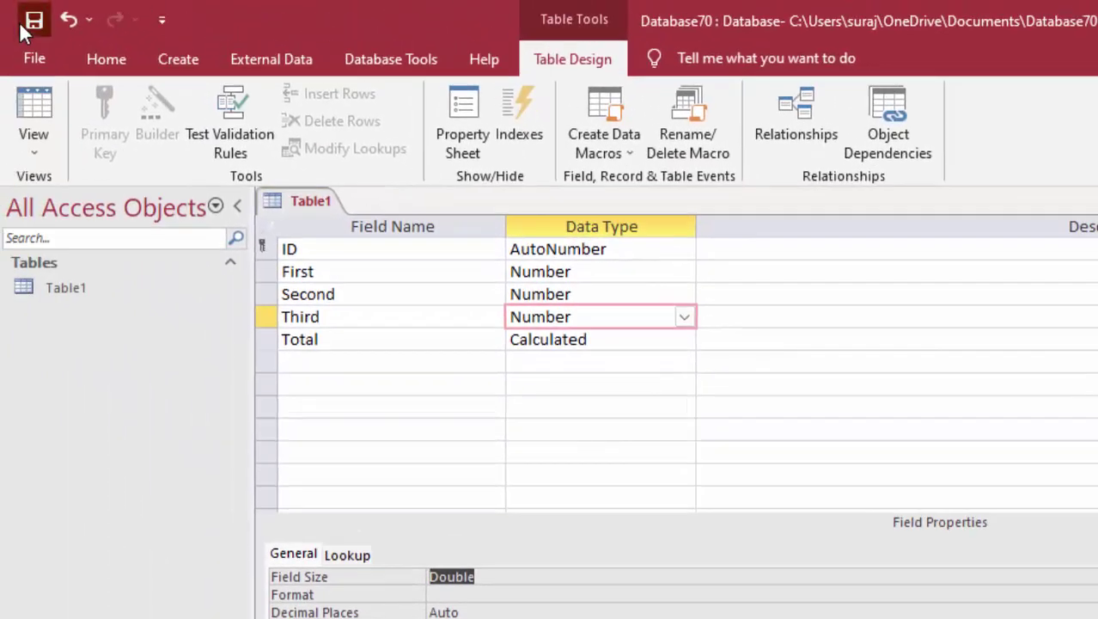
- Save the table design, accepting the warnings for the First, Second and Third columns
{"action": "left_click", "coordinate": [21, 26]}
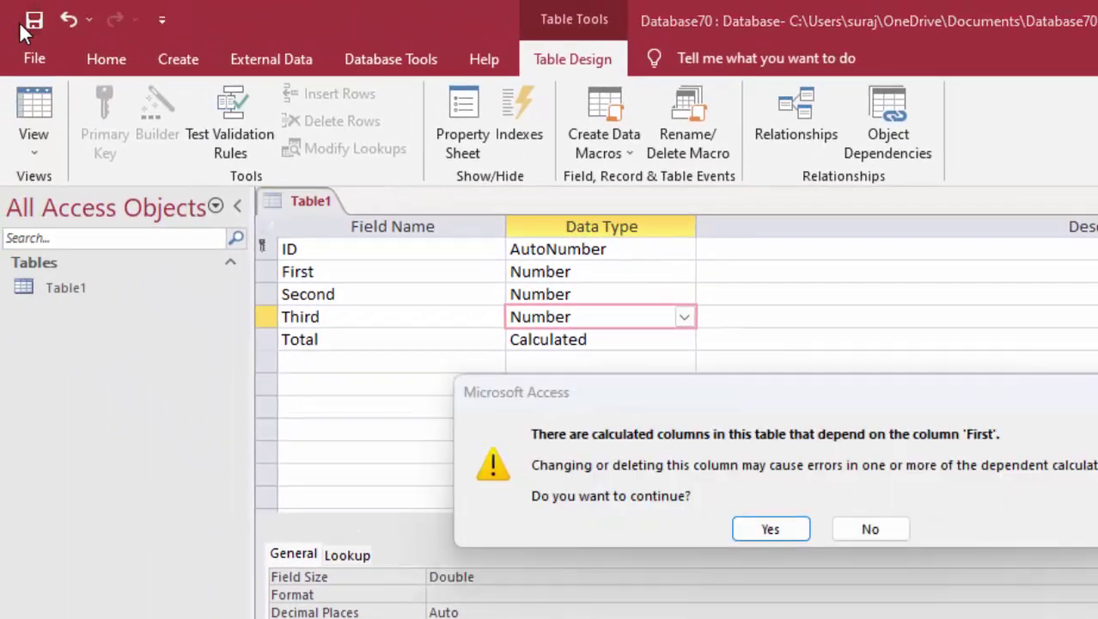
{"action": "left_click", "coordinate": [778, 532]}
{"action": "left_click", "coordinate": [779, 530]}
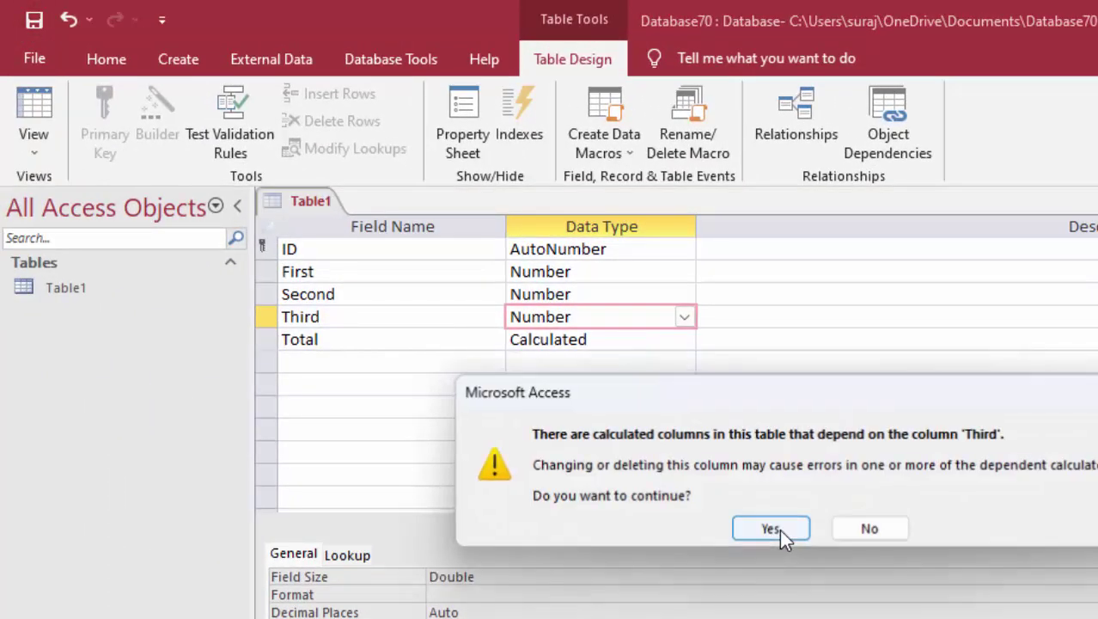
{"action": "left_click", "coordinate": [779, 529]}
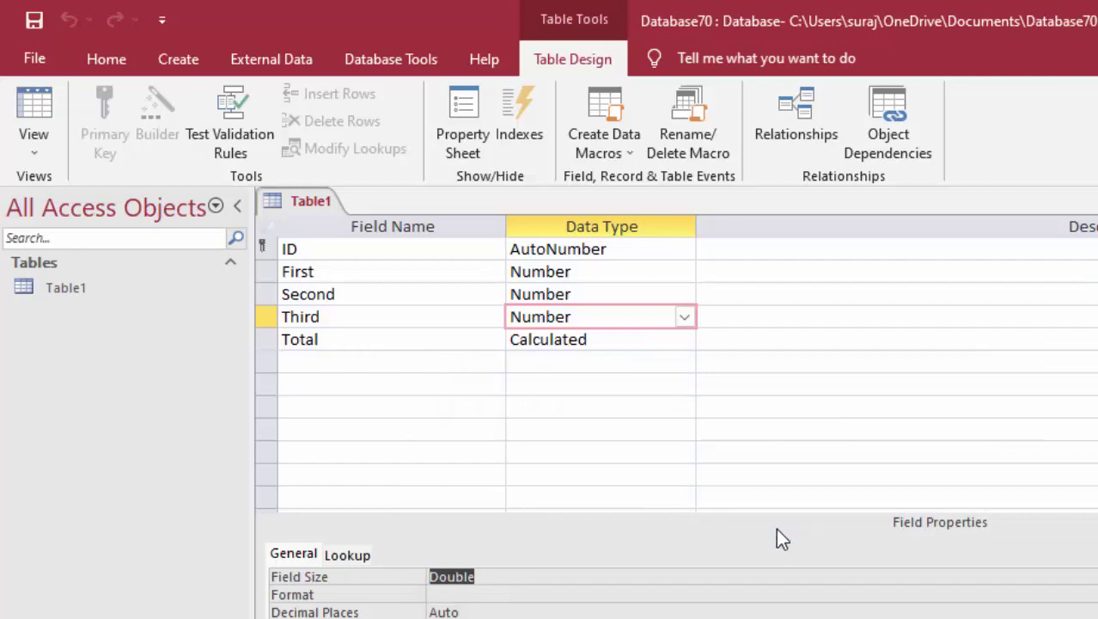
- In Datasheet View, set record 1 to First 4.5, Second 6.96, Third 8.8, then return to Design View
{"action": "left_click", "coordinate": [39, 119]}
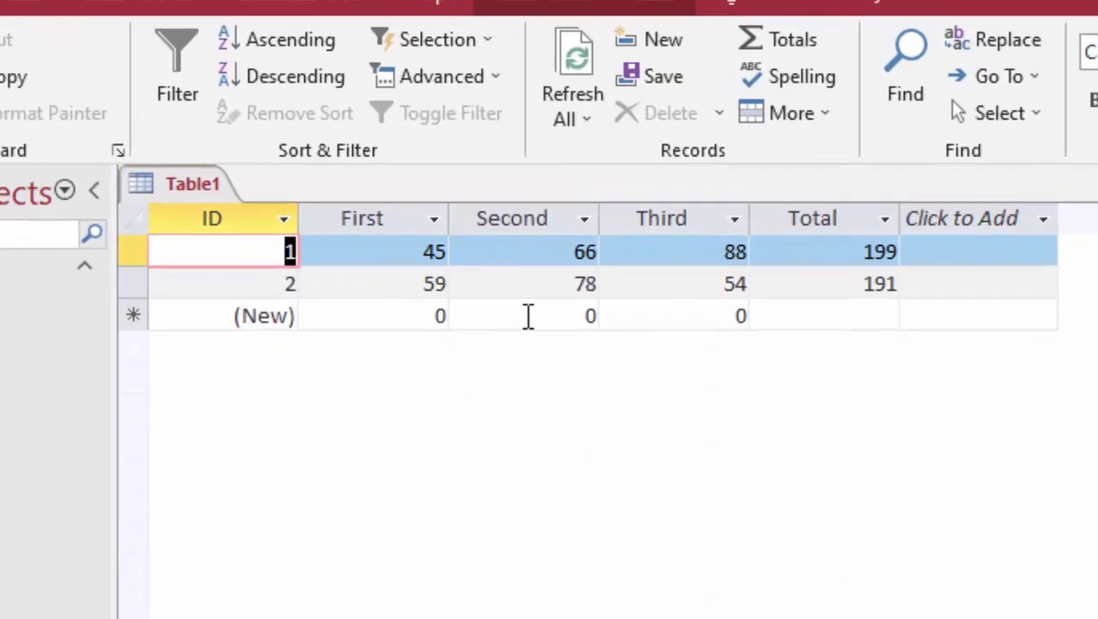
{"action": "left_click", "coordinate": [362, 249]}
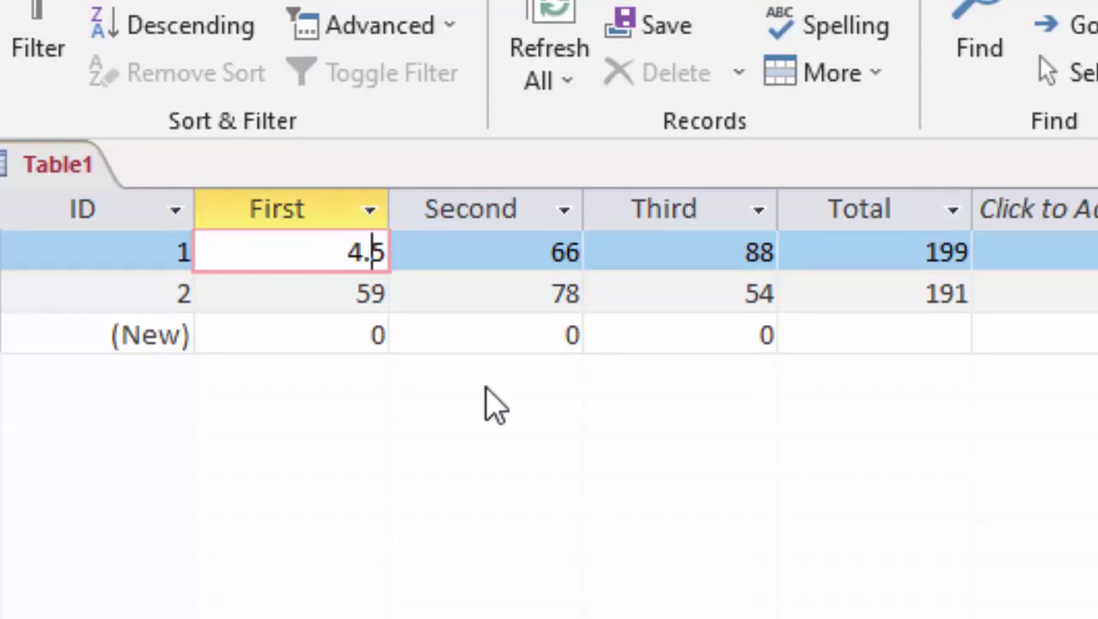
{"action": "key", "text": "Tab"}
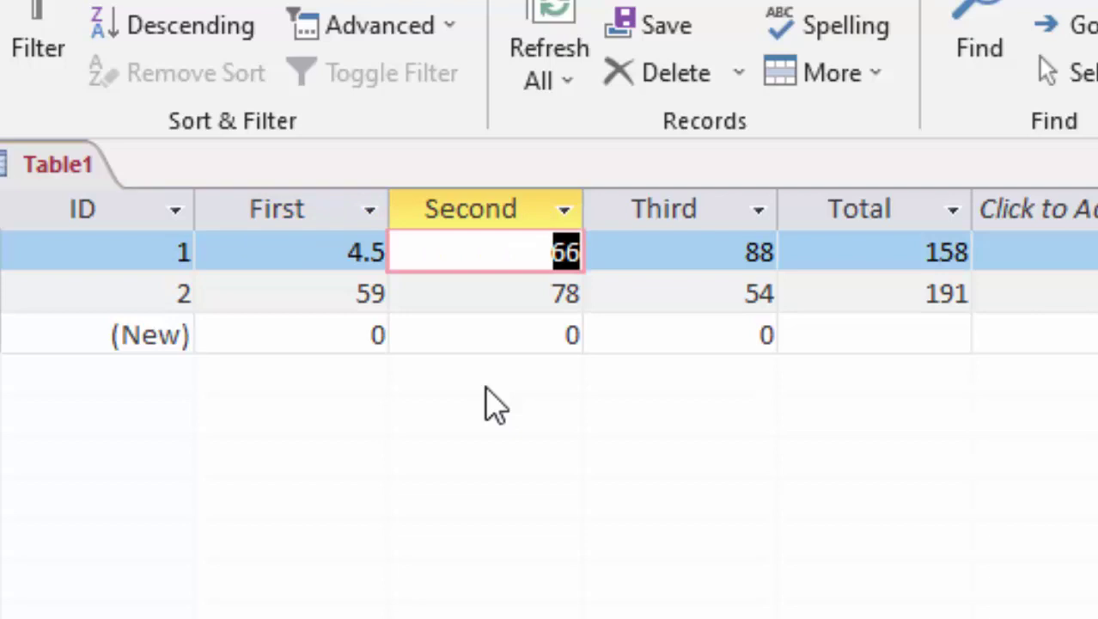
{"action": "left_click", "coordinate": [567, 260]}
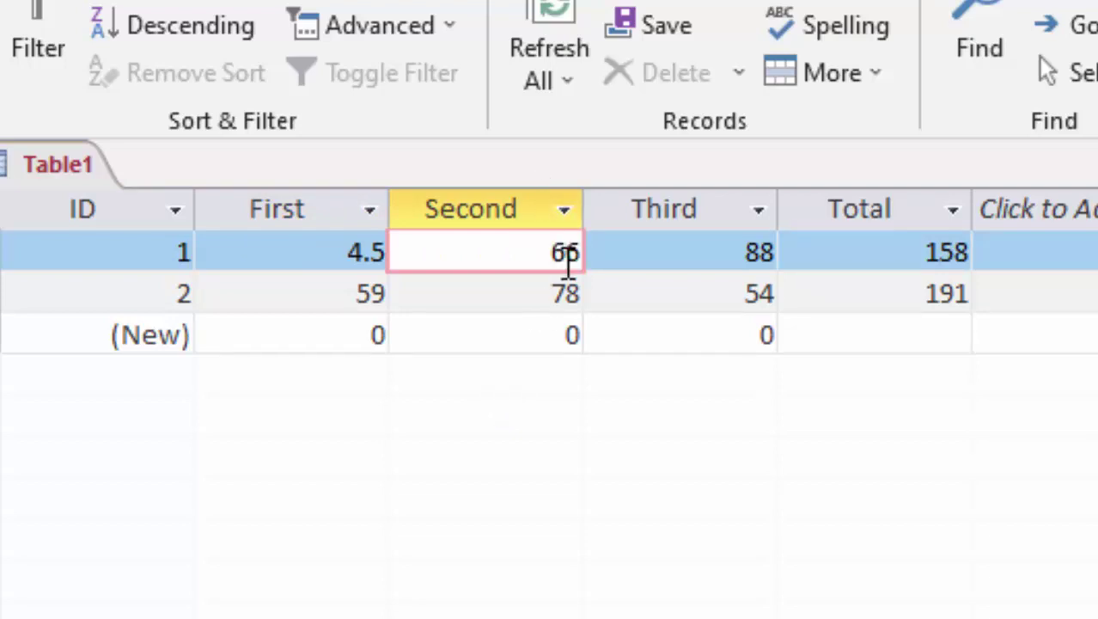
{"action": "type", "text": ".96"}
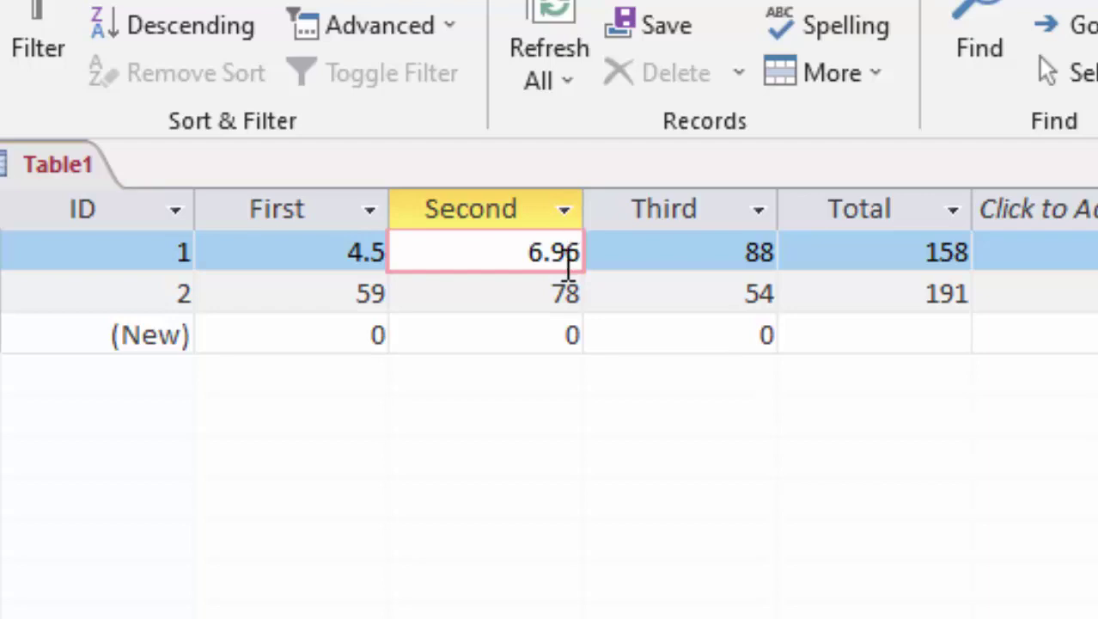
{"action": "left_click", "coordinate": [681, 252]}
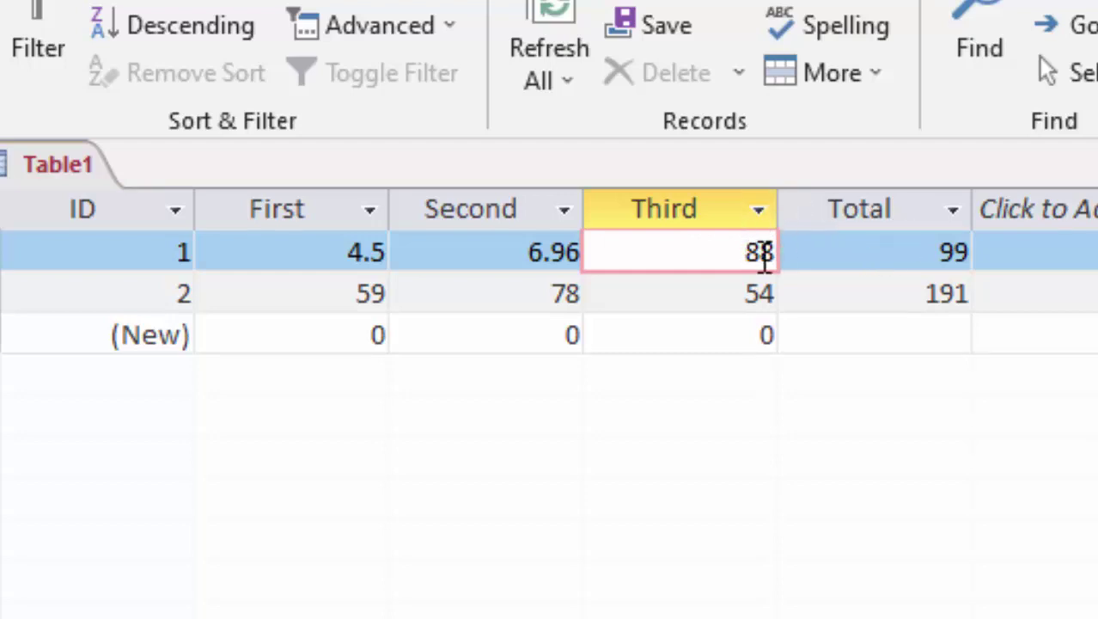
{"action": "key", "text": "Delete"}
{"action": "key", "text": "Delete"}
{"action": "type", "text": "8.8"}
{"action": "left_click", "coordinate": [927, 254]}
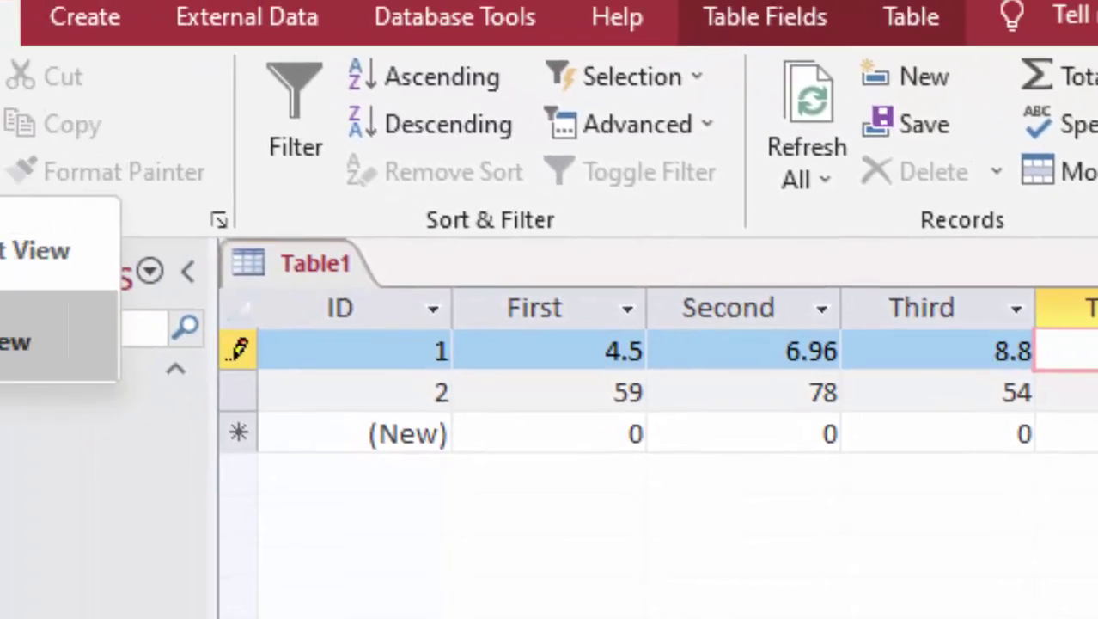
{"action": "left_click", "coordinate": [171, 379]}
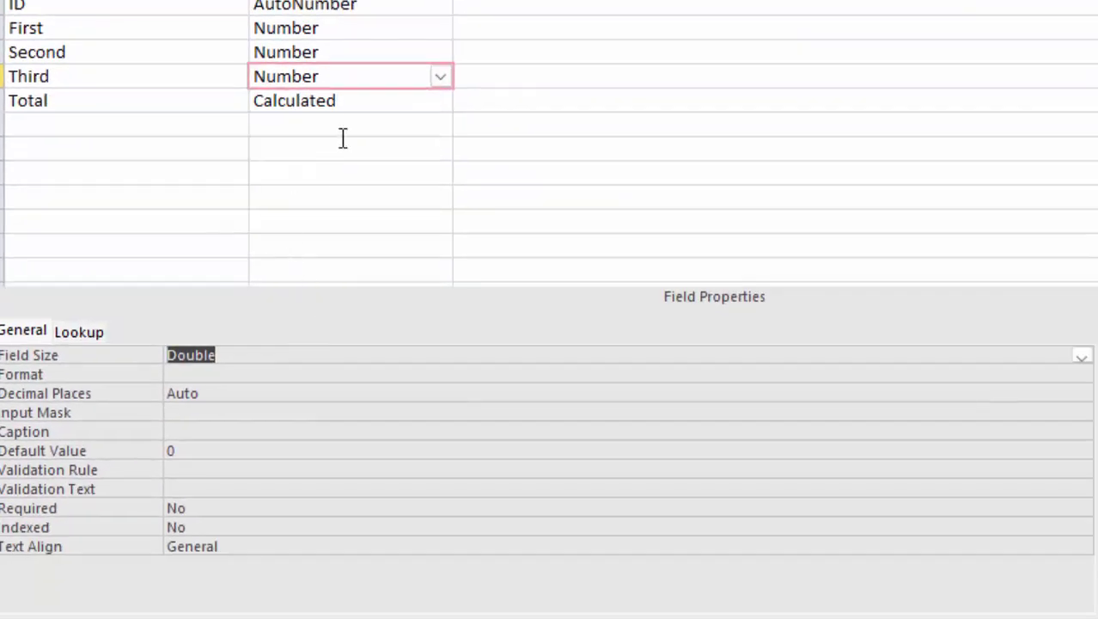
- Review the Total field's Result Type options without changing them, then save and show the datasheet
{"action": "left_click", "coordinate": [363, 99]}
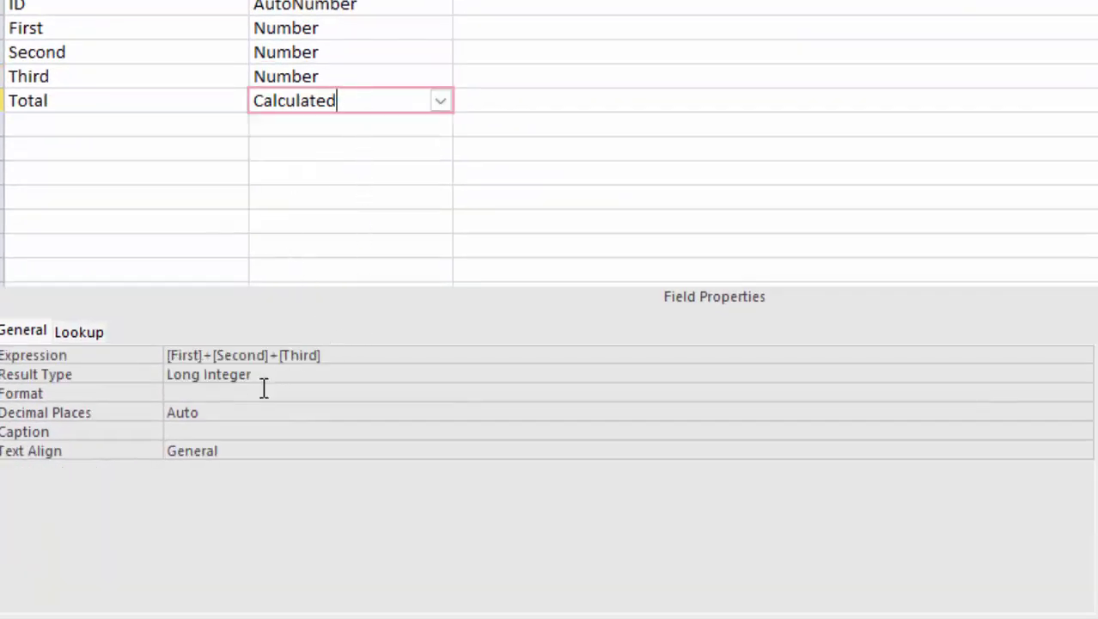
{"action": "left_click", "coordinate": [271, 379]}
{"action": "key", "text": "alt+Down"}
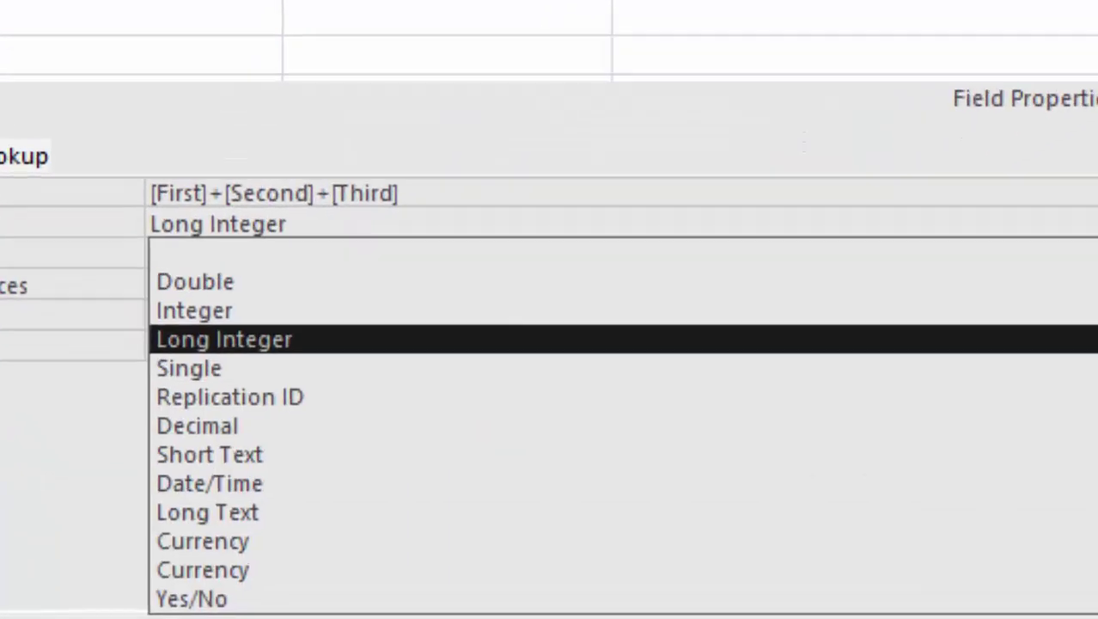
{"action": "key", "text": "Up"}
{"action": "key", "text": "Up"}
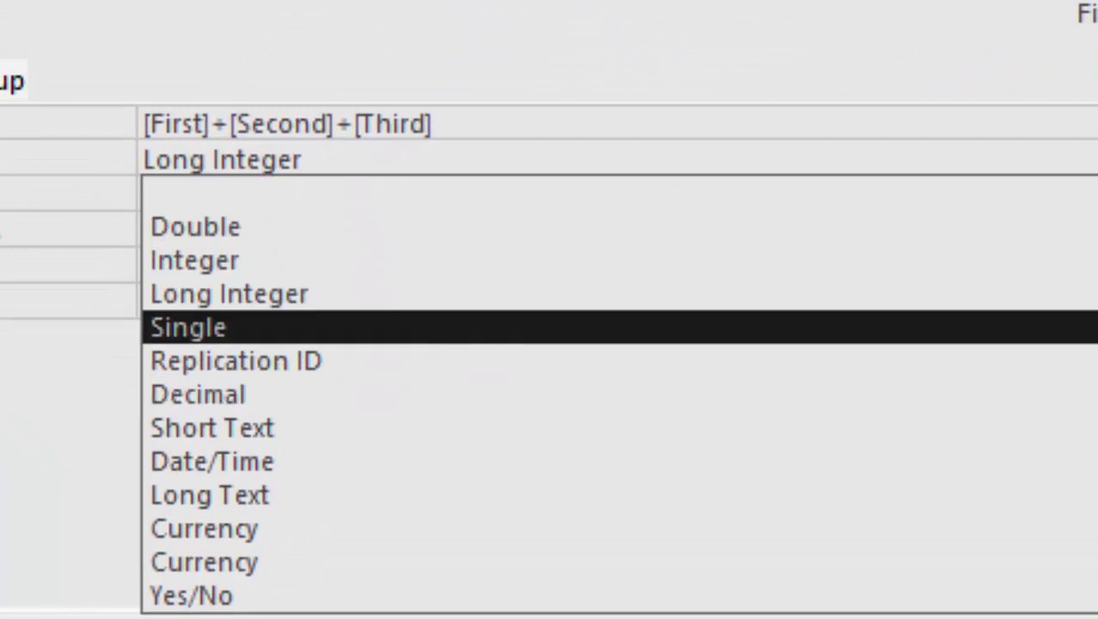
{"action": "key", "text": "Escape"}
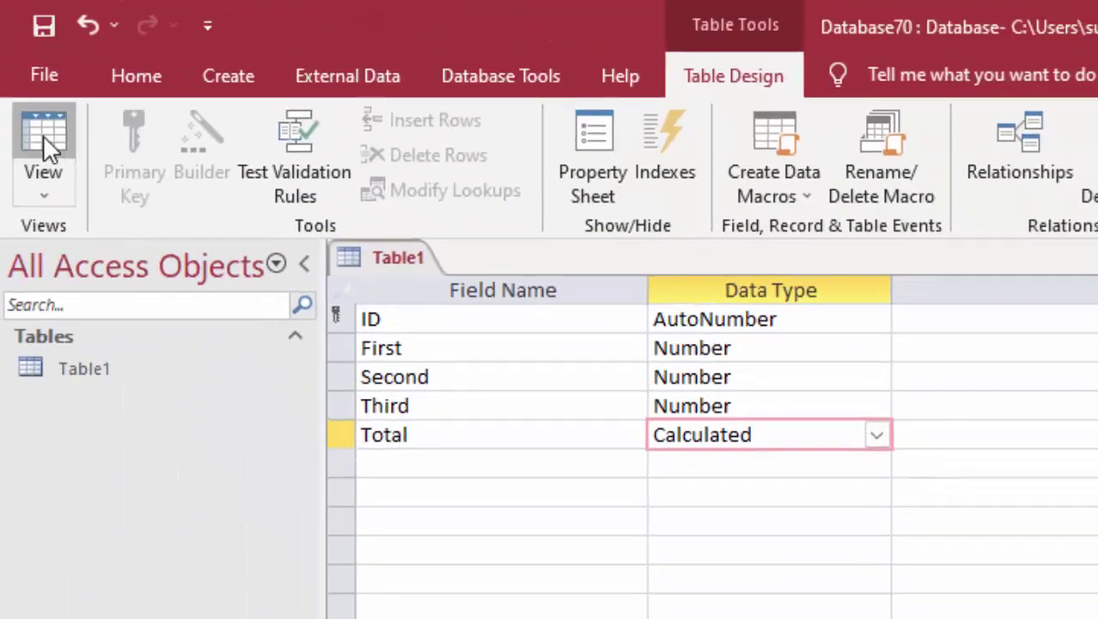
{"action": "left_click", "coordinate": [43, 137]}
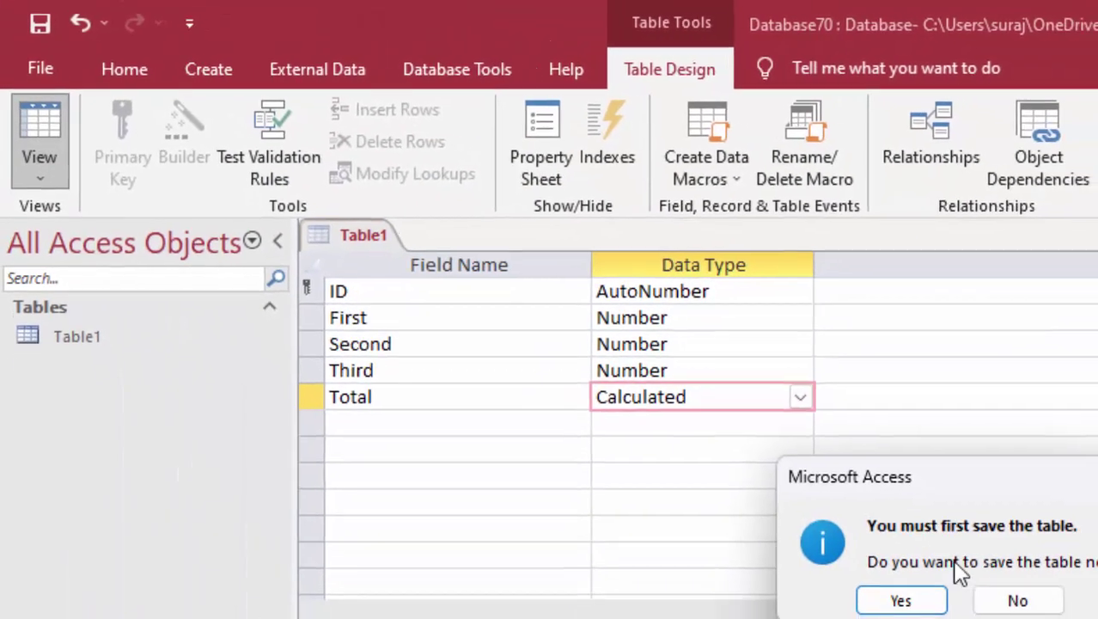
{"action": "left_click", "coordinate": [836, 548]}
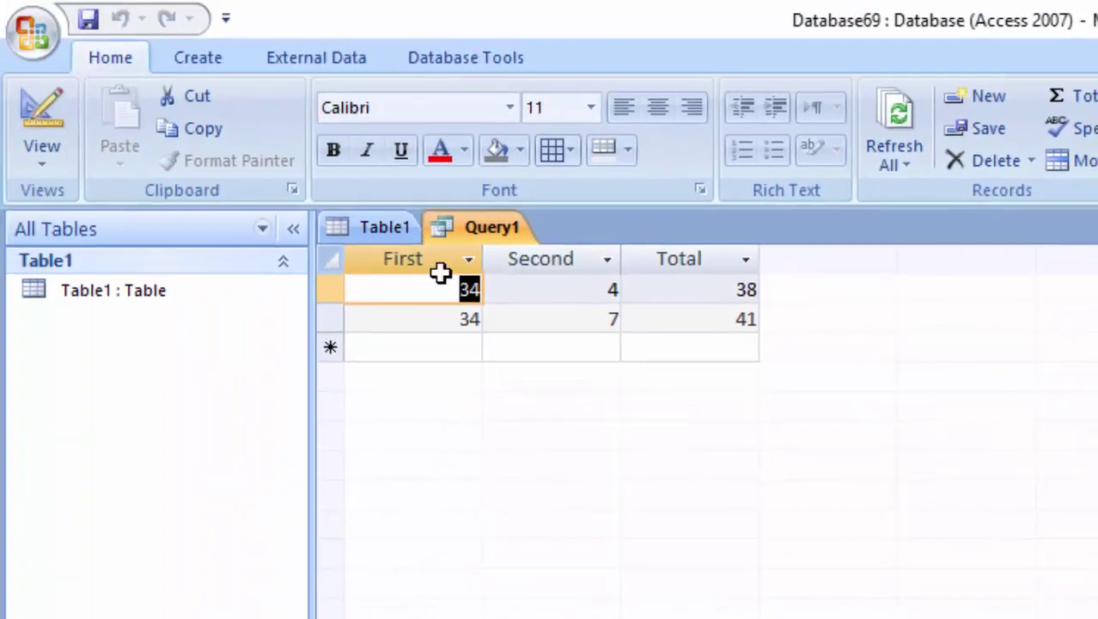
- In Access 2007, open Table1 in Design View, accepting the read-only warning
{"action": "left_click", "coordinate": [384, 226]}
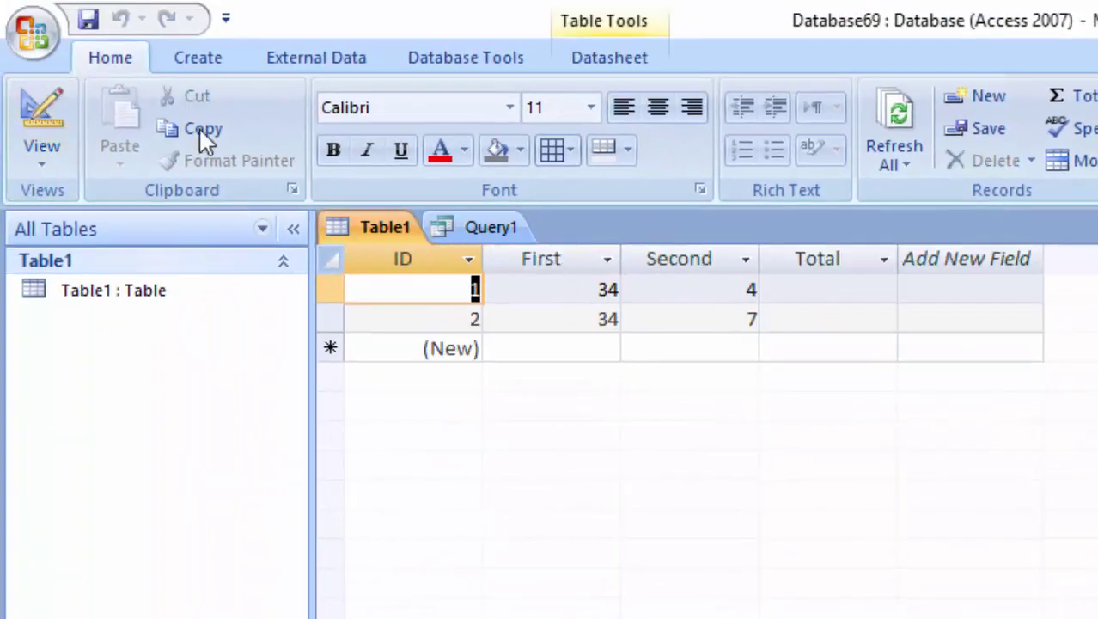
{"action": "left_click", "coordinate": [41, 152]}
{"action": "left_click", "coordinate": [121, 425]}
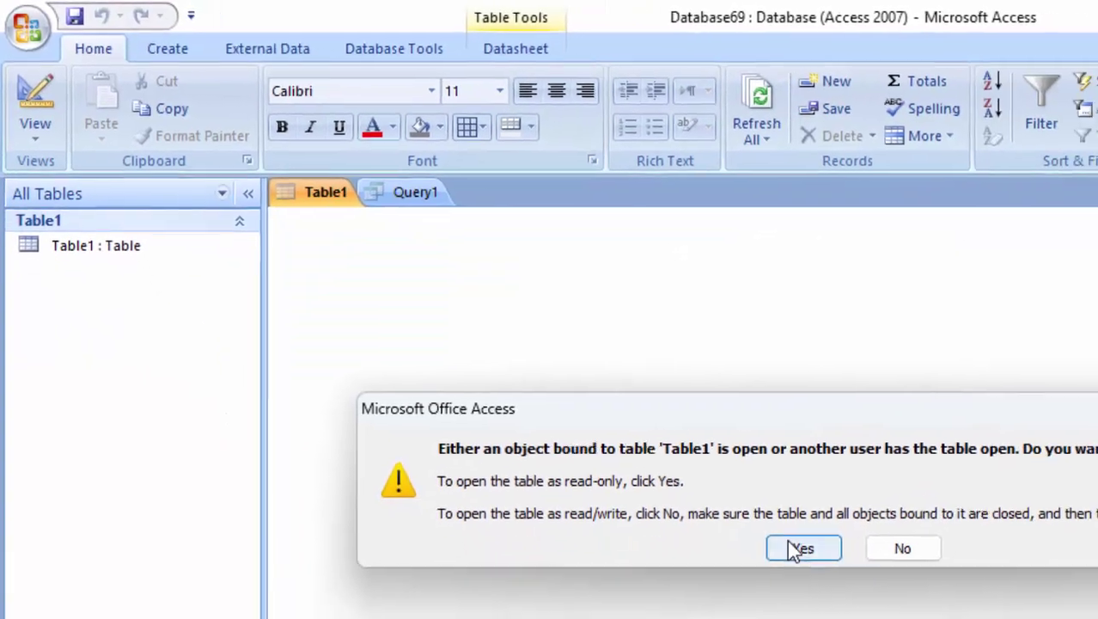
{"action": "left_click", "coordinate": [794, 544]}
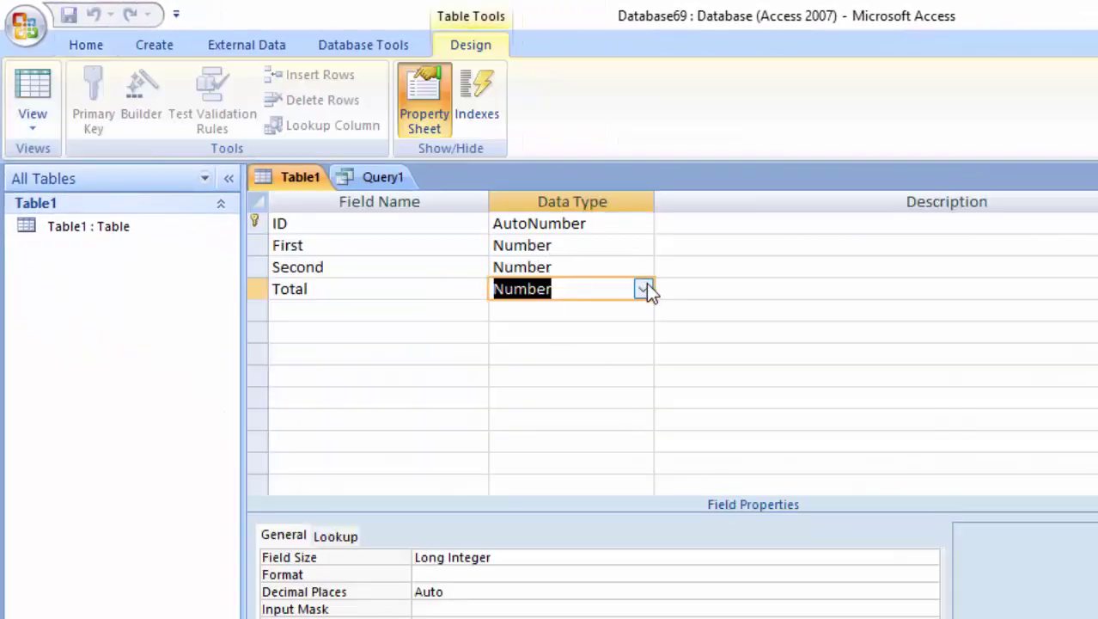
{"action": "left_click", "coordinate": [527, 573]}
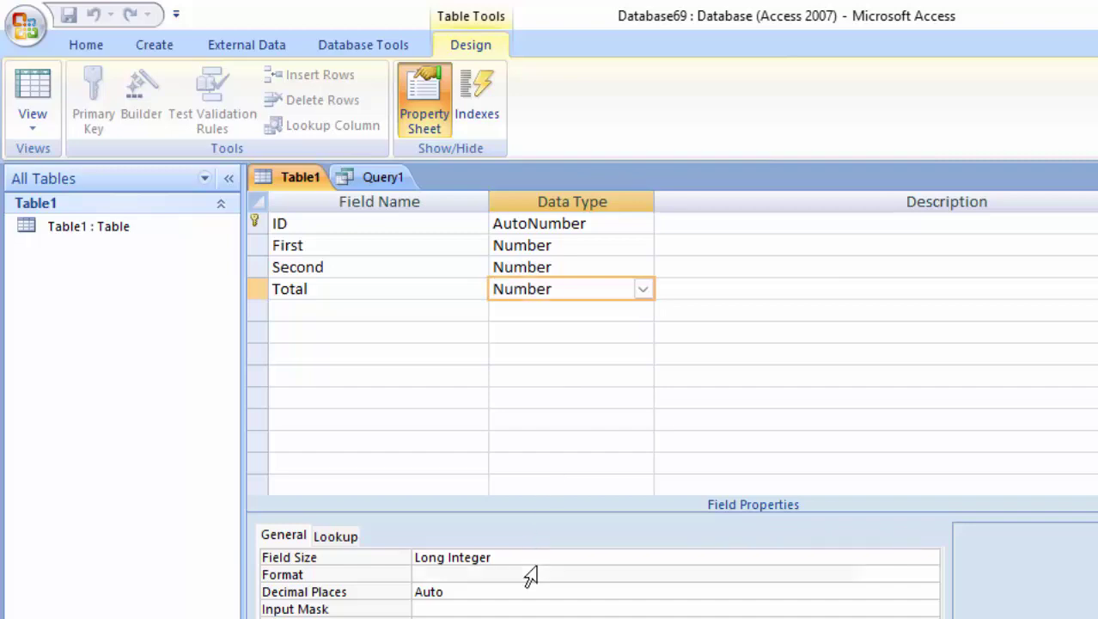
{"action": "left_click", "coordinate": [566, 557]}
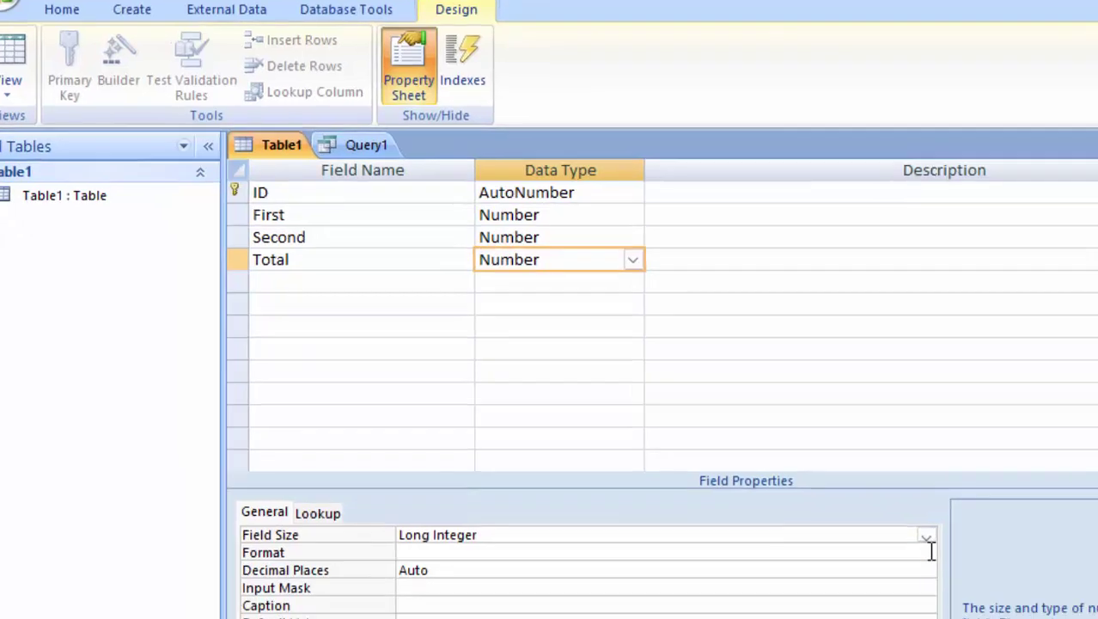
{"action": "left_click", "coordinate": [928, 558]}
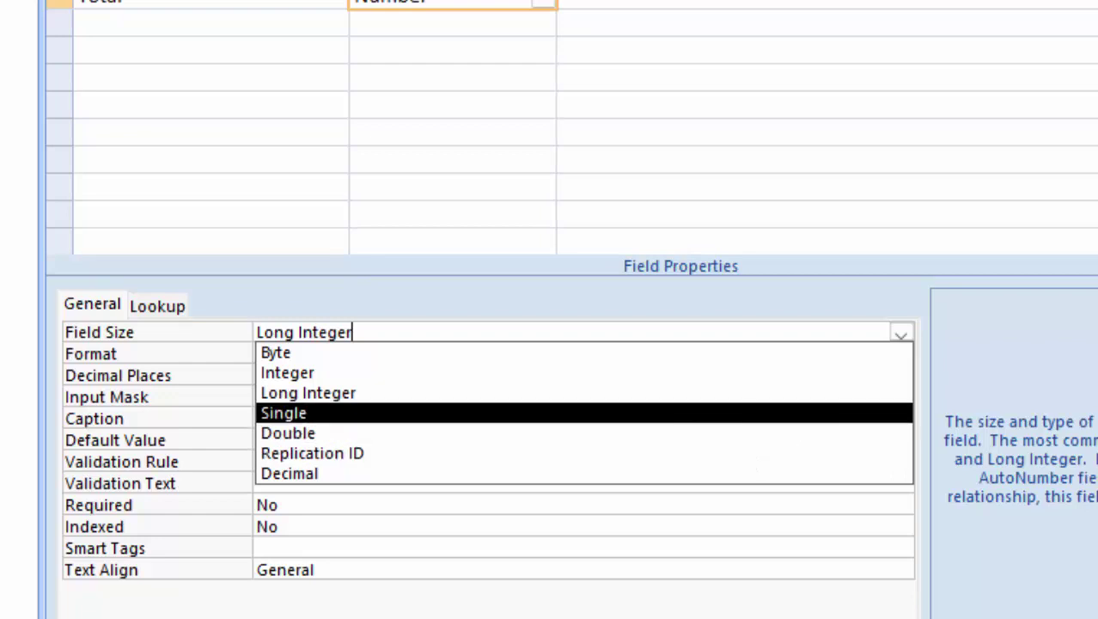
{"action": "left_click", "coordinate": [893, 161]}
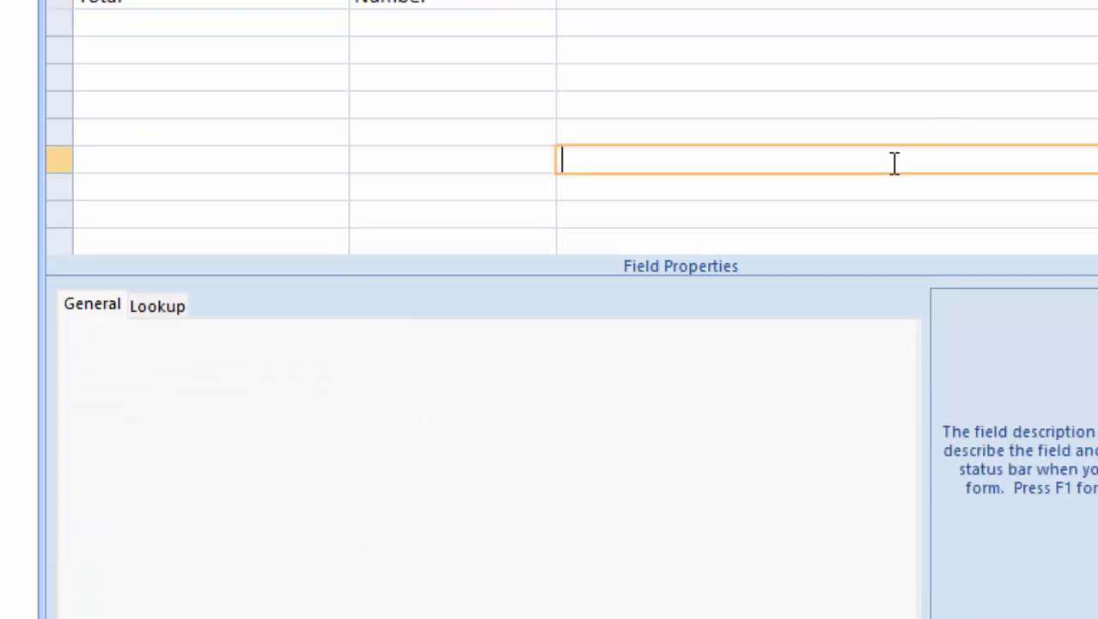